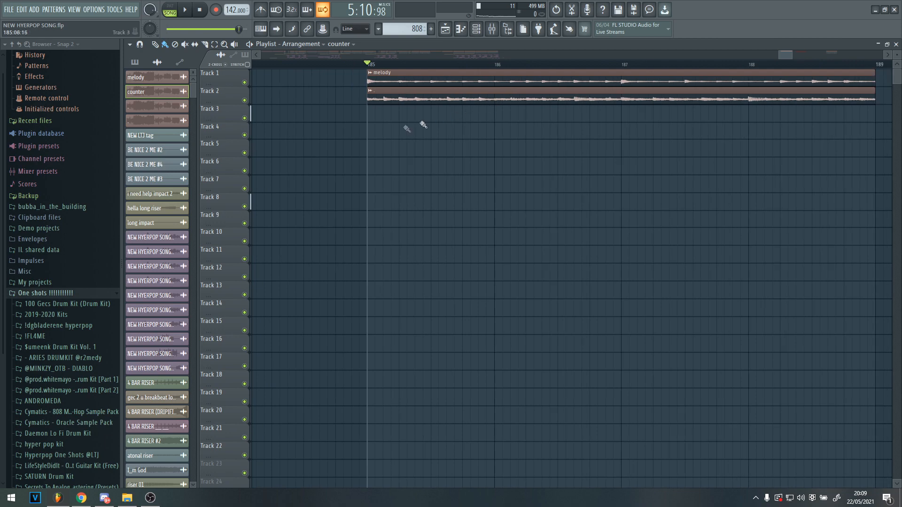
Solo the melody layers on tracks 2 and 3 in turn, and play the three melody layers together
right_click(245, 101)
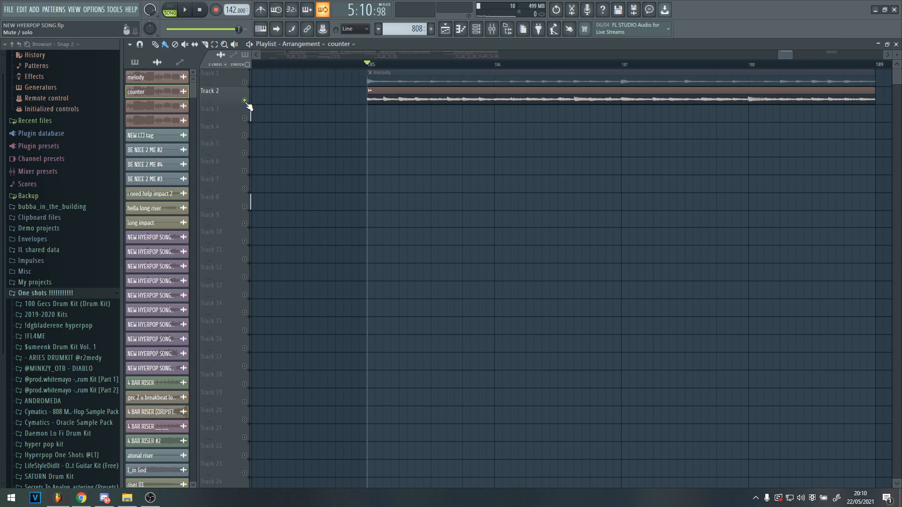
key("space")
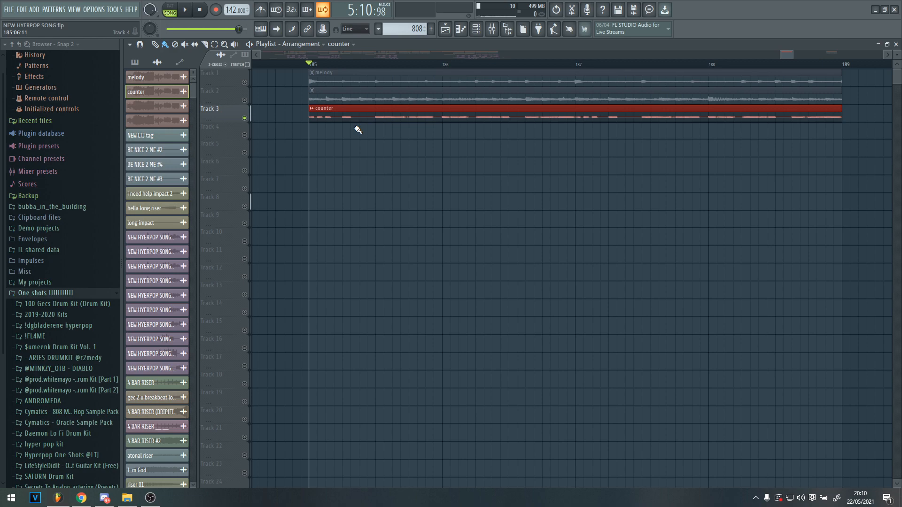
key("space")
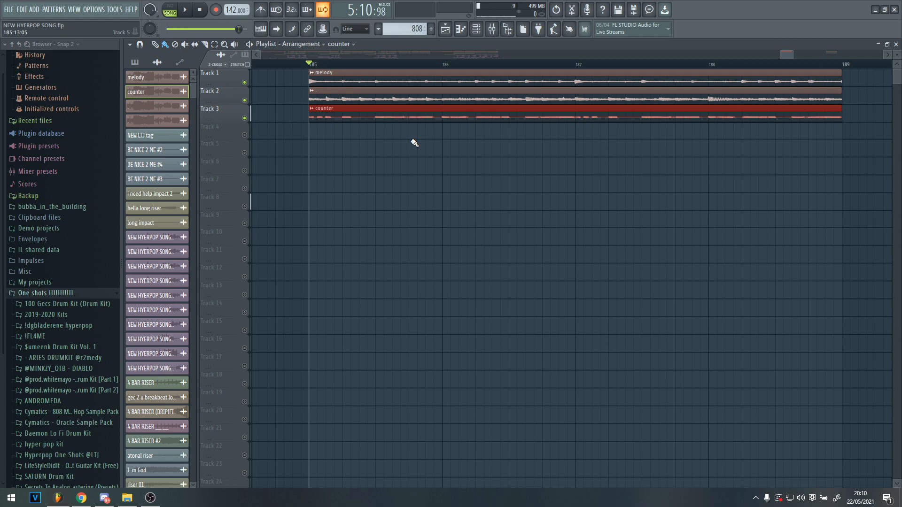
key("space")
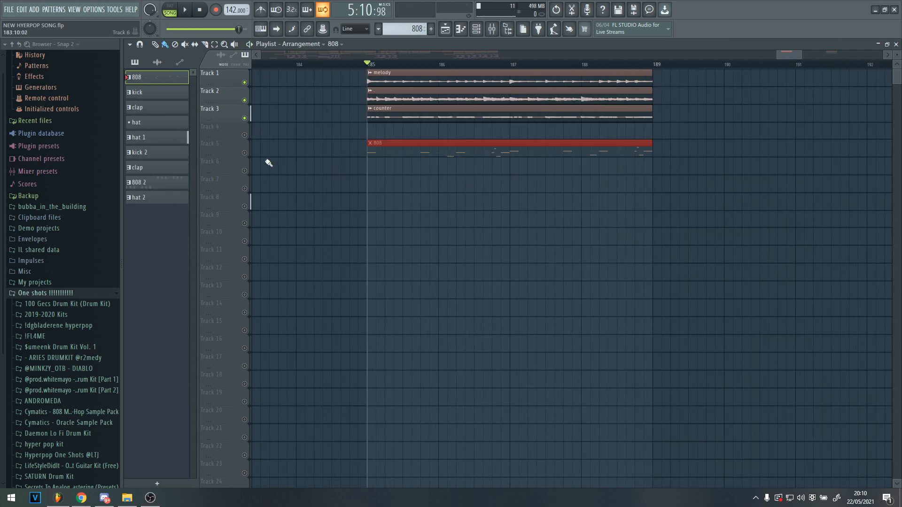
Solo the 808 track and show the channel it uses in the Channel rack
right_click(238, 141)
left_click(247, 155)
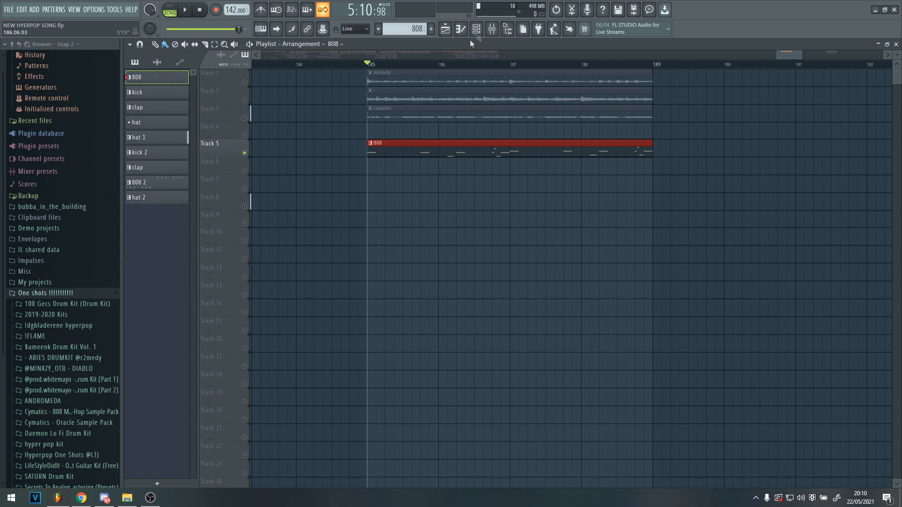
left_click(476, 29)
scroll(376, 371, "down", 5)
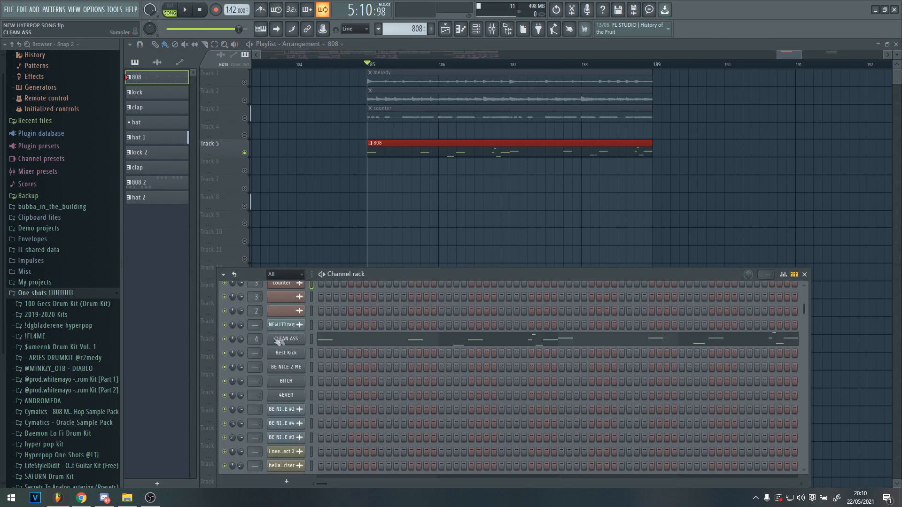
Preview the CLEAN ASS sample from the !dgbladerene hyperpop kit's 808s folder and load it onto the 808 pattern's channel
left_click(47, 337)
left_click(54, 337)
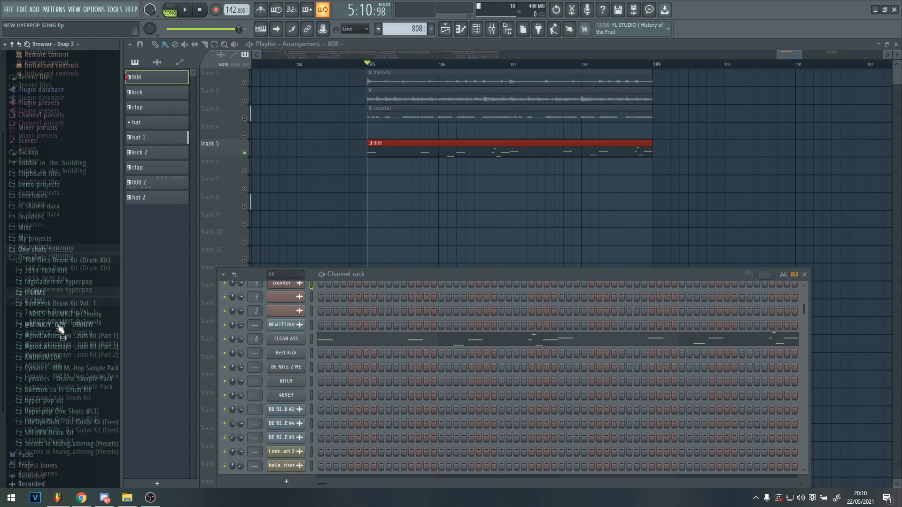
scroll(70, 310, "down", 3)
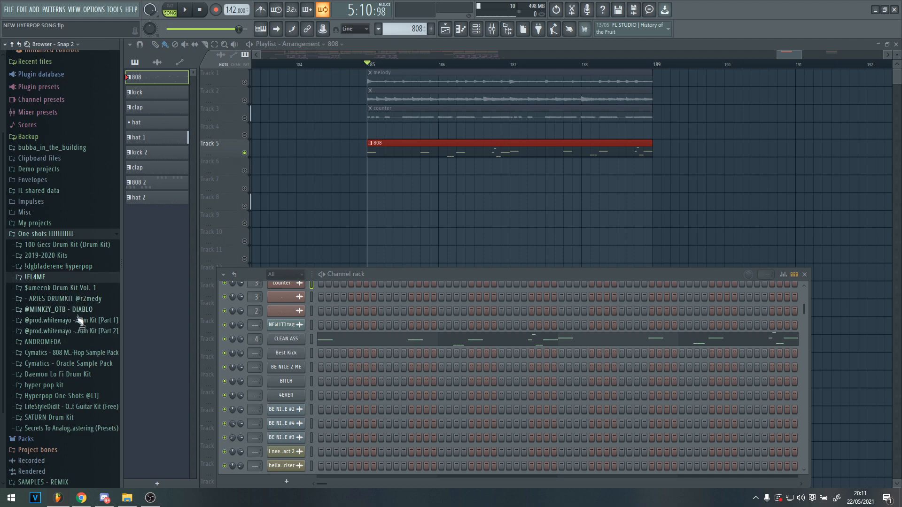
left_click(53, 267)
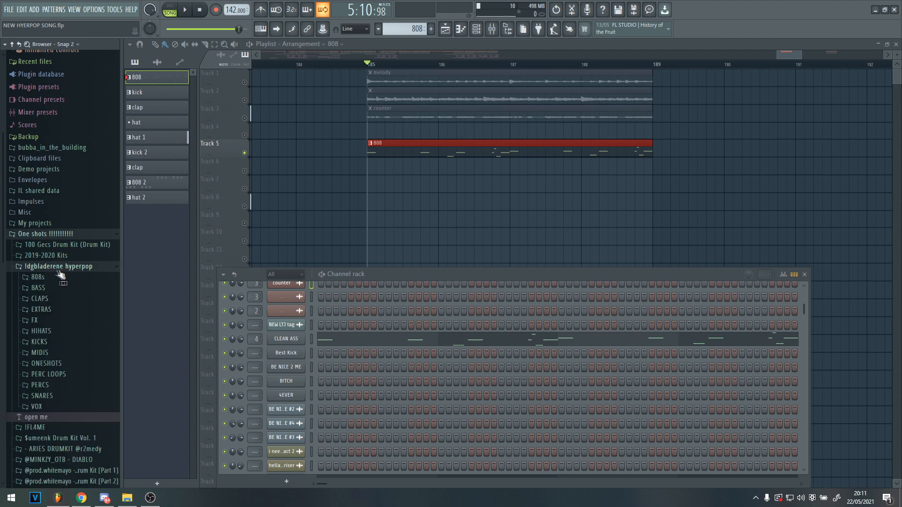
scroll(33, 270, "down", 2)
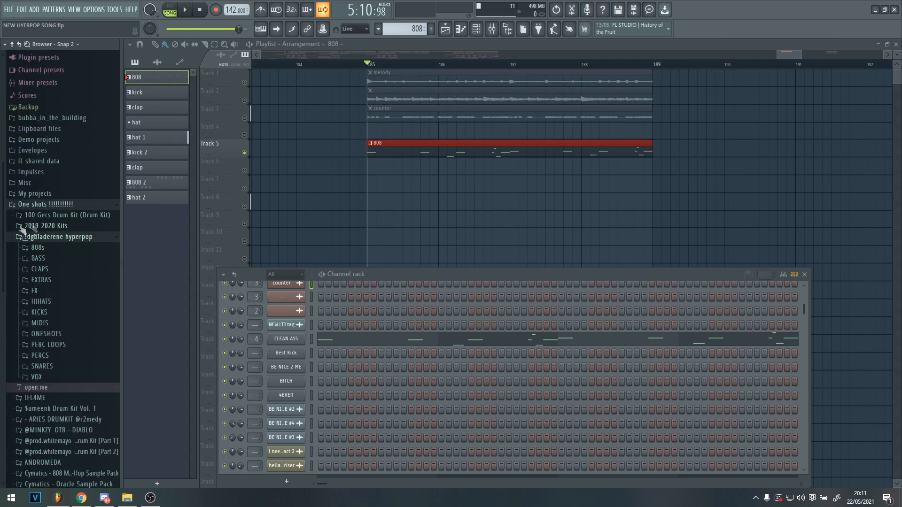
scroll(71, 262, "down", 1)
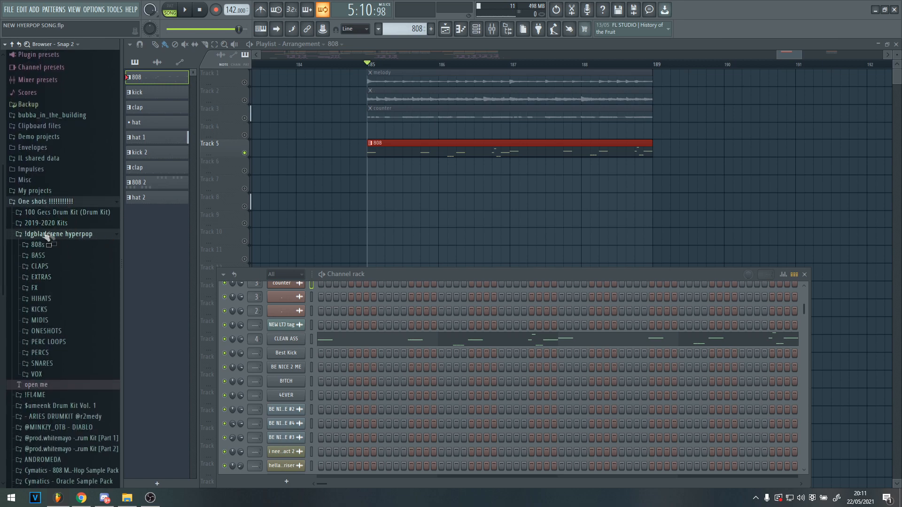
left_click(37, 247)
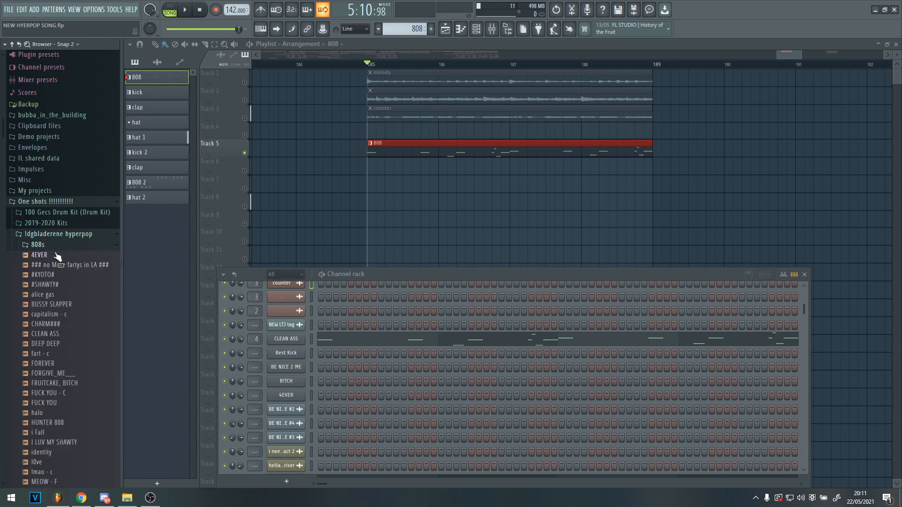
scroll(57, 256, "down", 3)
left_click(51, 279)
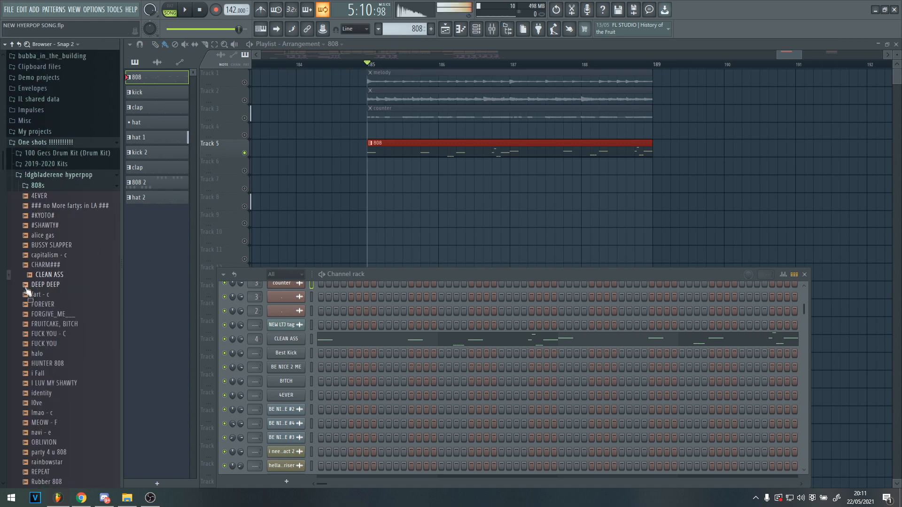
left_click_drag(49, 277, 288, 339)
Close the Channel rack and play back the soloed 808 pattern
left_click(425, 124)
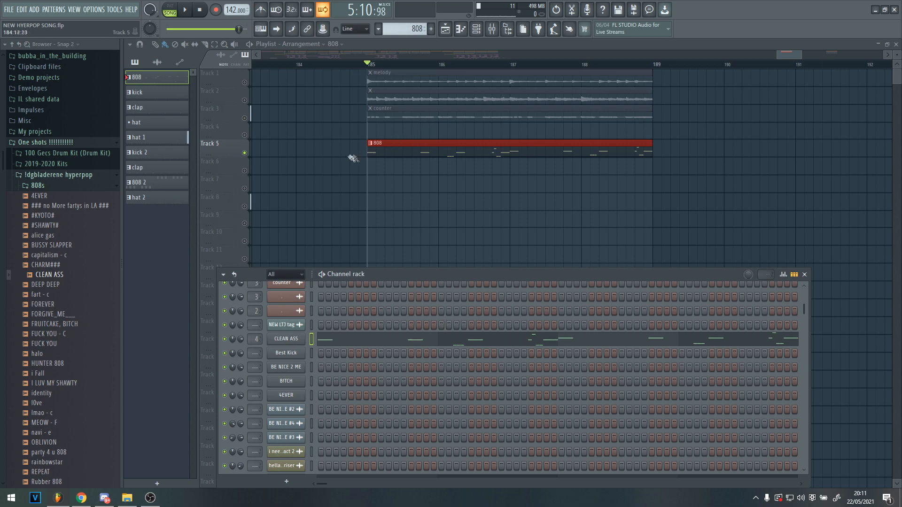
left_click(391, 152)
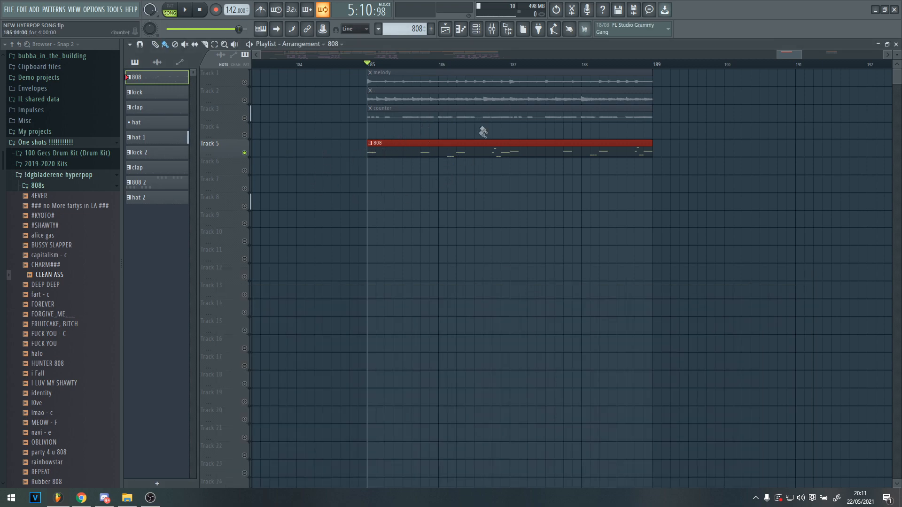
key("space")
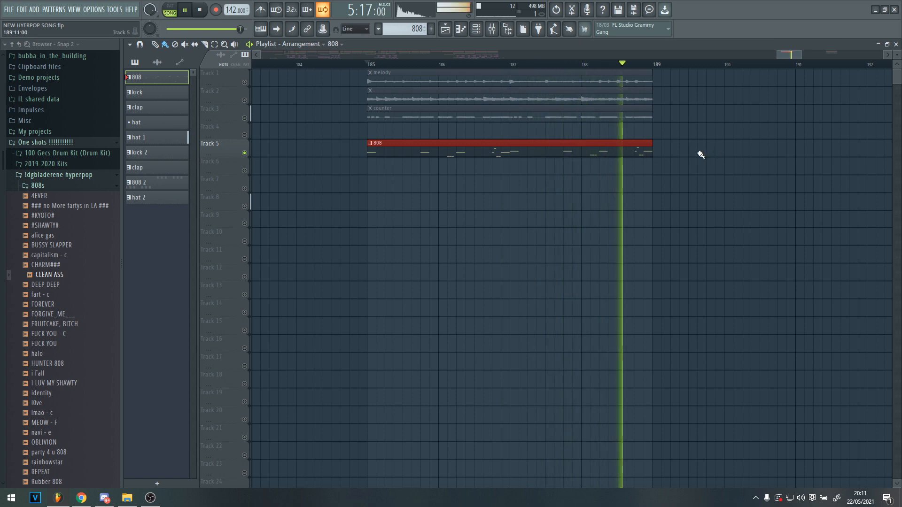
Stop playback and open the 808 pattern in the Piano roll to examine its notes and the fast octave jumps before bar 3
double_click(435, 143)
key("space")
left_click_drag(397, 130, 550, 362)
scroll(452, 379, "down", 3)
scroll(235, 393, "down", 3)
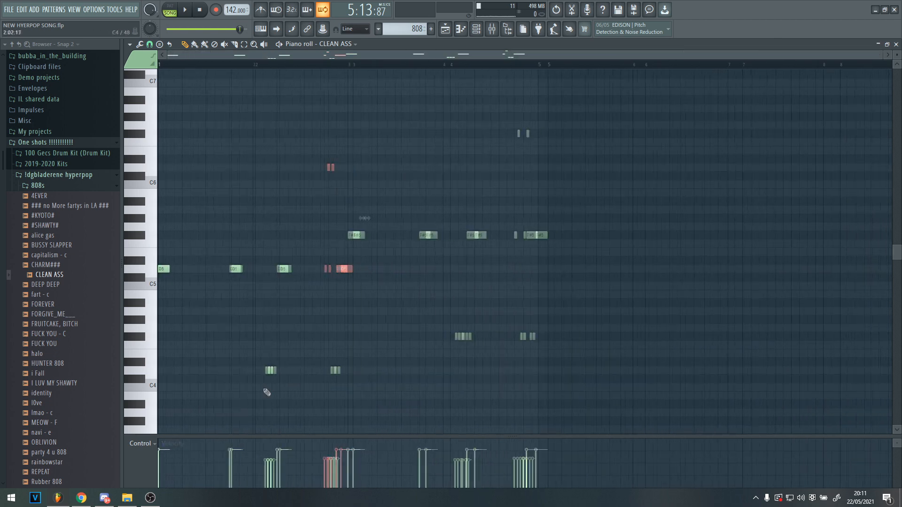
left_click_drag(455, 409, 759, 372)
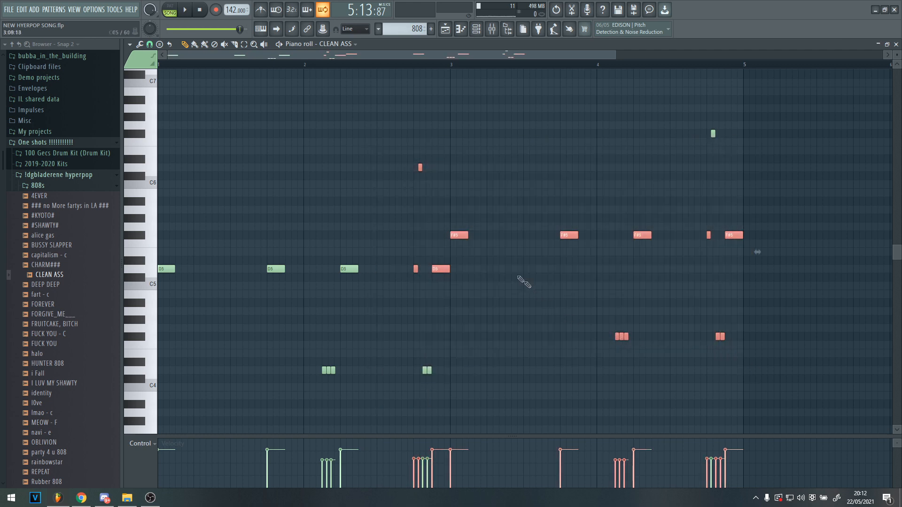
left_click_drag(377, 121, 442, 382)
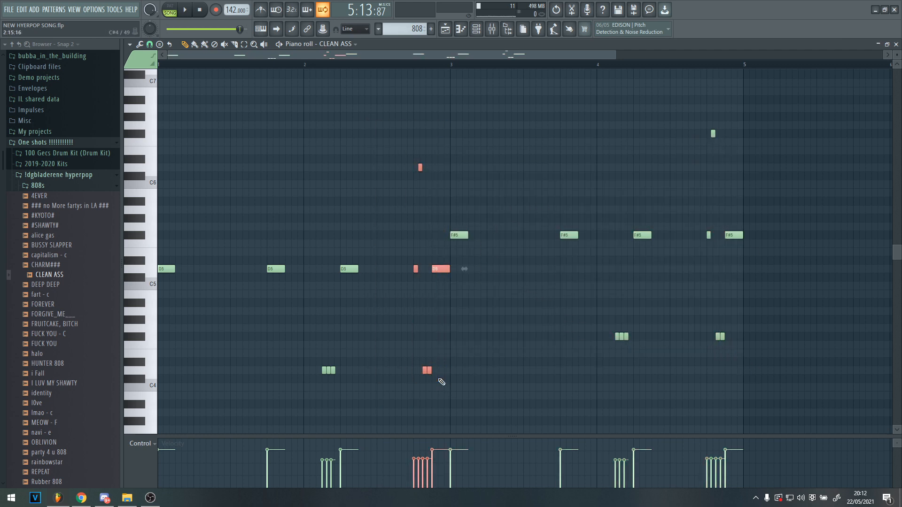
Return to the playlist, solo the kick track and place the playhead at bar 185
left_click(445, 28)
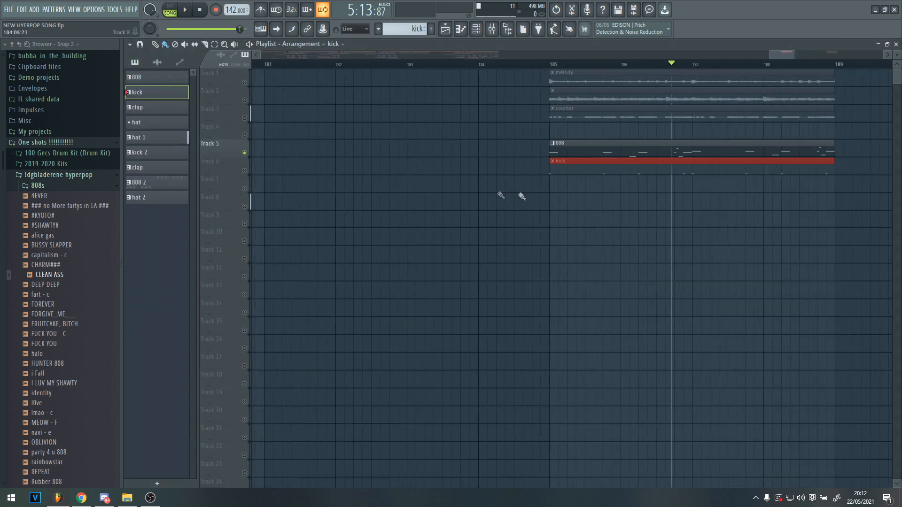
scroll(853, 186, "down", 1)
scroll(874, 188, "up", 2)
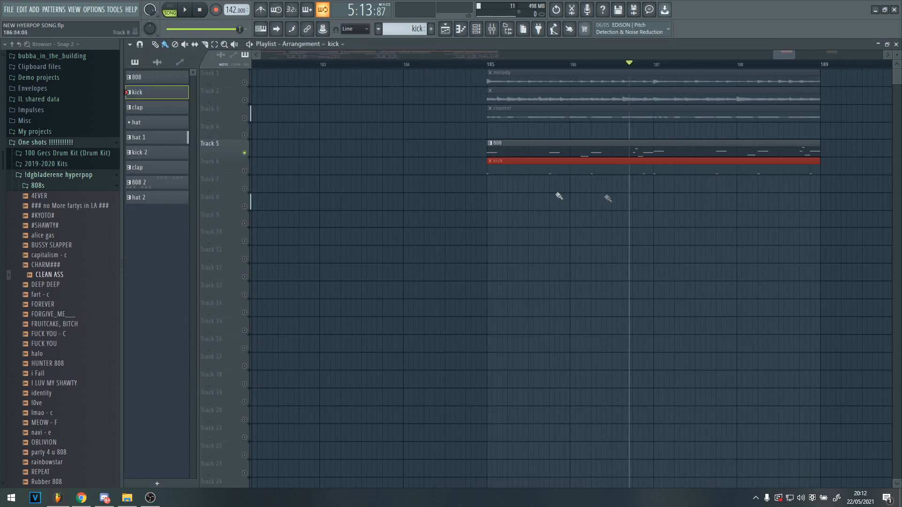
left_click(489, 65)
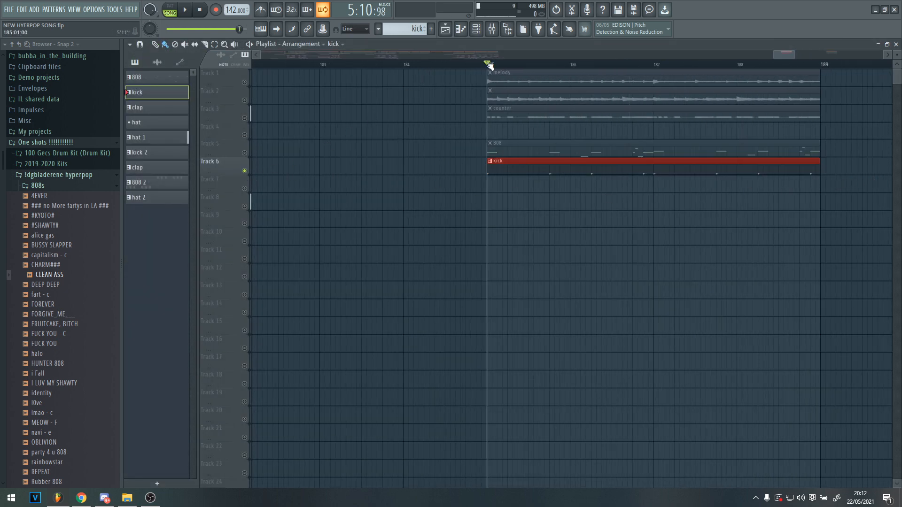
Inspect the Best Kick channel's sampler settings and play back the soloed kick pattern
left_click(486, 30)
left_click(284, 353)
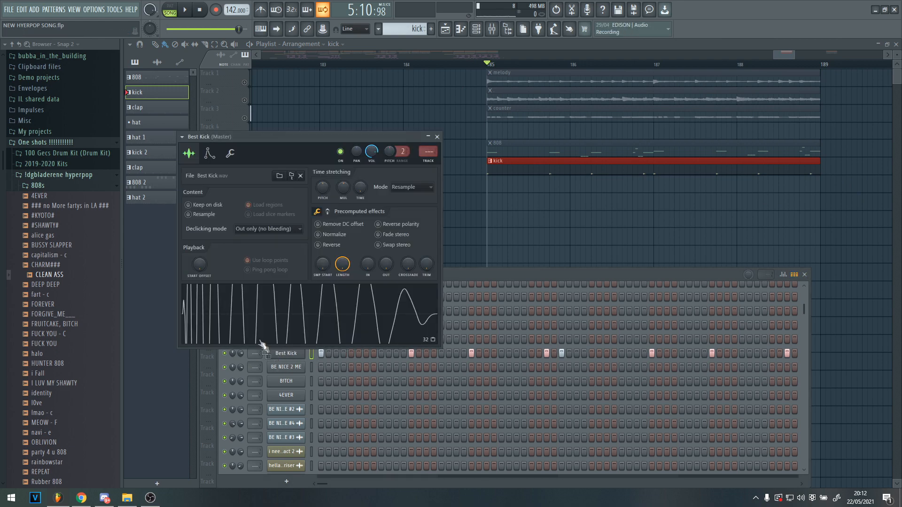
left_click(280, 339)
left_click(247, 328)
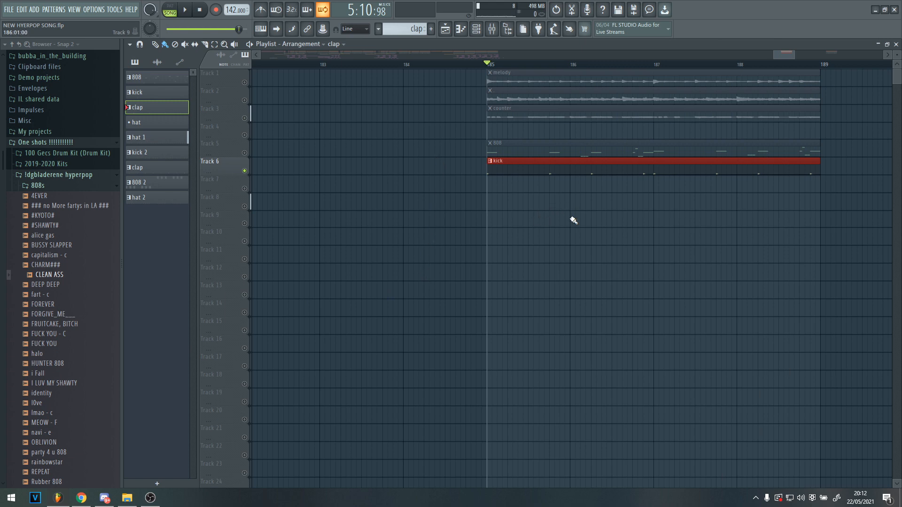
key("space")
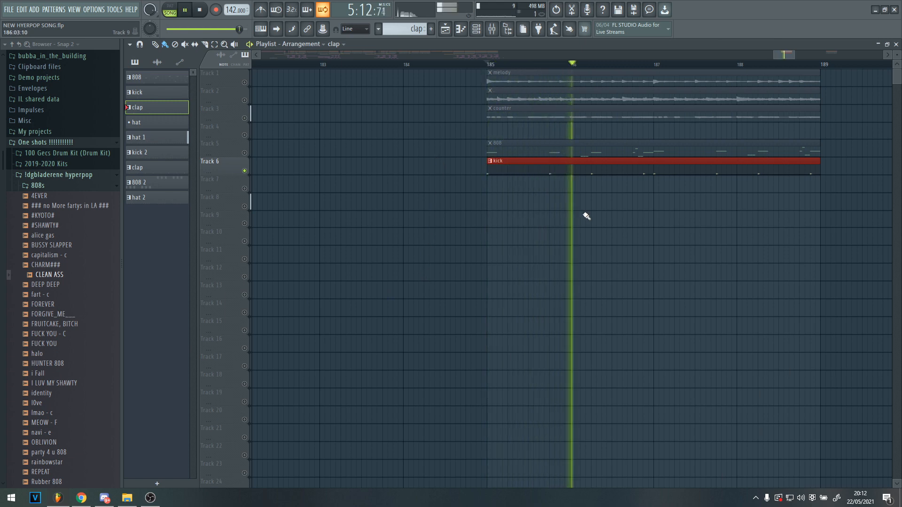
key("space")
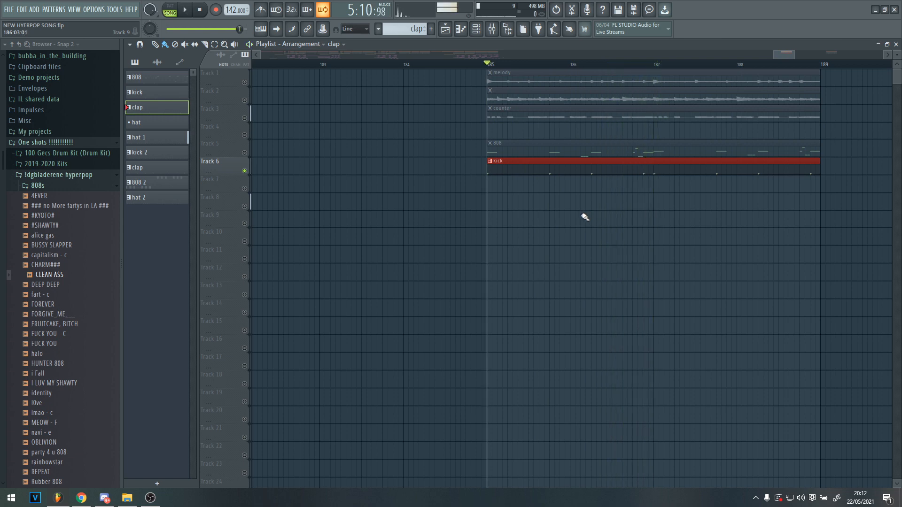
Inspect the sampler settings of the clap pattern's two channels, BE NICE 2 ME and BITCH
scroll(695, 193, "down", 1)
left_click_drag(794, 54, 799, 55)
left_click(419, 174)
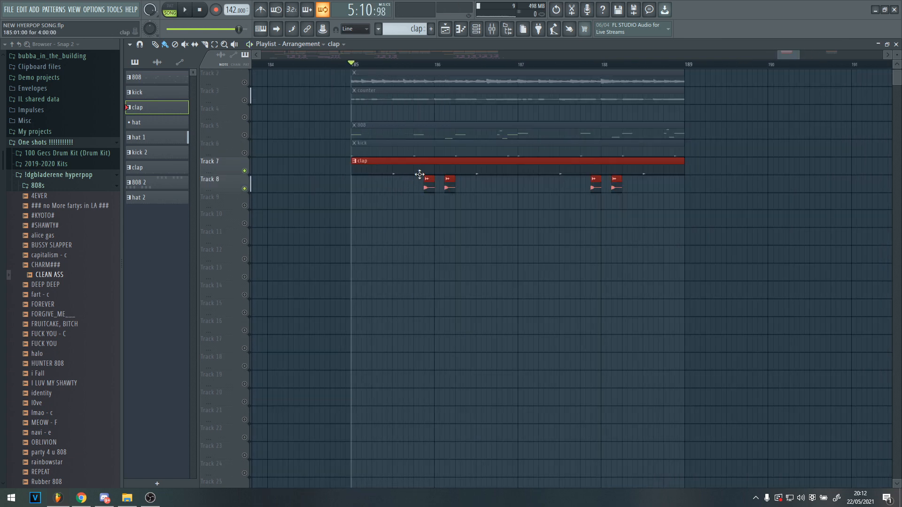
left_click(387, 66)
left_click(475, 34)
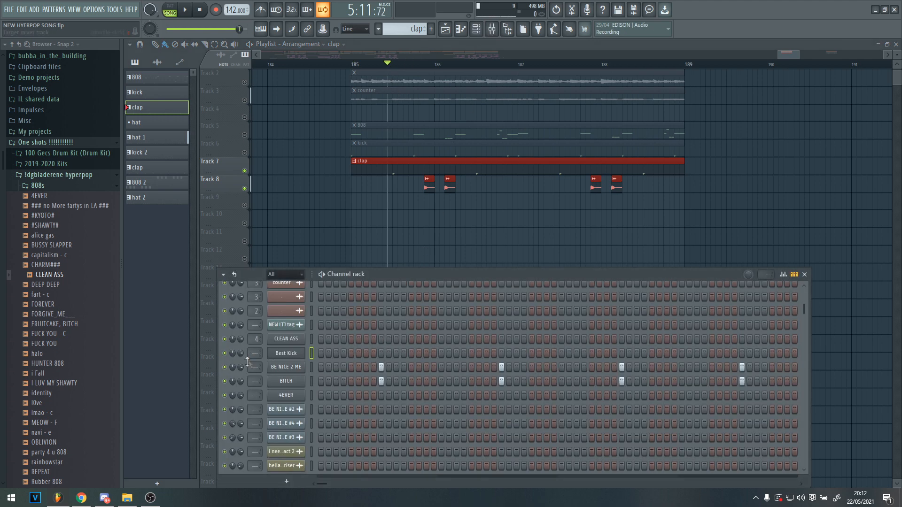
left_click(285, 369)
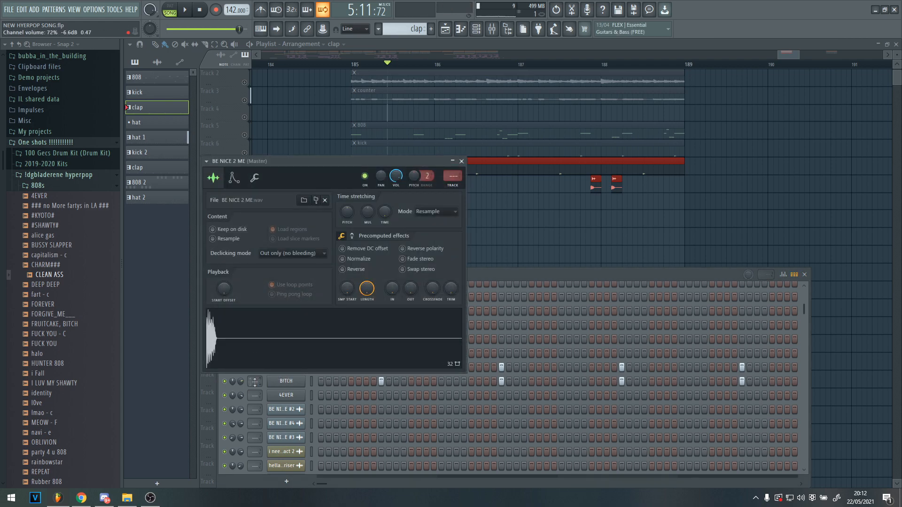
left_click(286, 381)
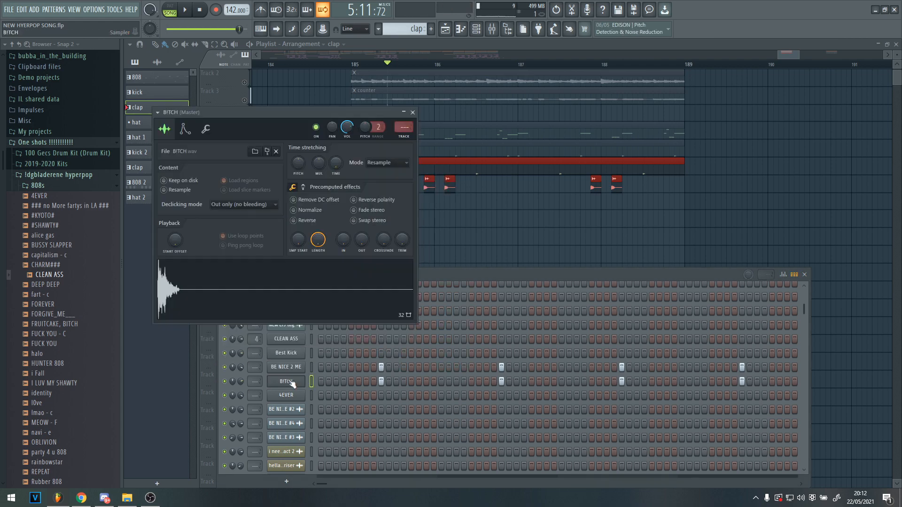
left_click(145, 295)
Return to the clap clips on track 8 and open the BE NICE 2 ME #3 clip's channel settings to check its panning
key("space")
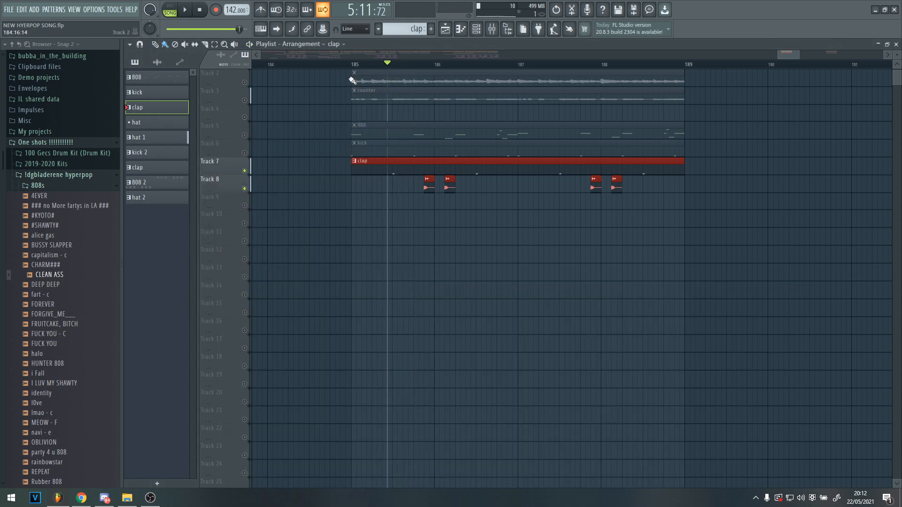
left_click(353, 66)
scroll(429, 190, "up", 4)
left_click(427, 186)
scroll(449, 202, "up", 2)
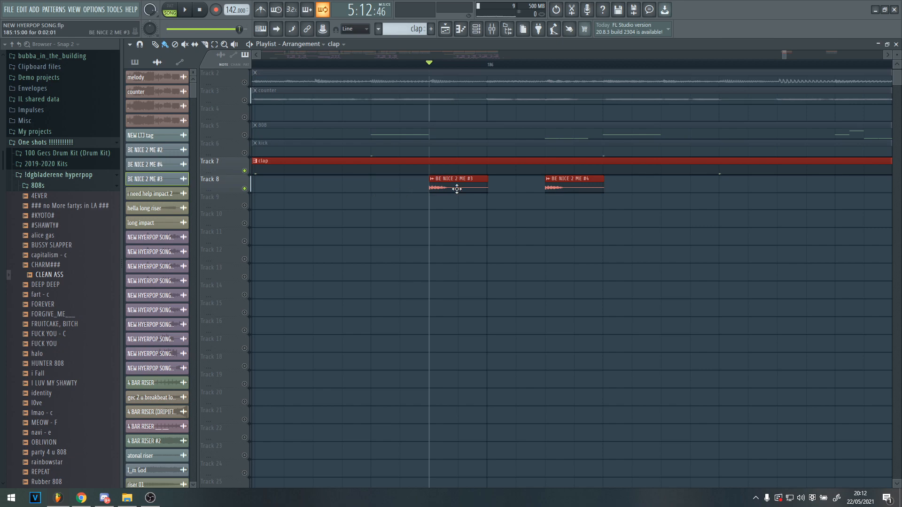
double_click(465, 183)
left_click_drag(307, 101, 299, 103)
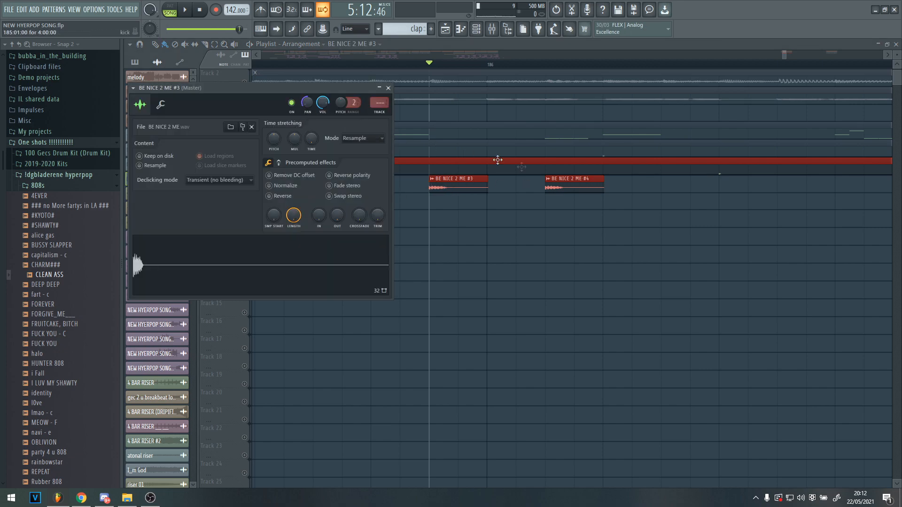
Open the BE NICE 2 ME #4 clip's channel settings to check its panning, and close them
left_click(580, 205)
left_click(566, 184)
double_click(566, 184)
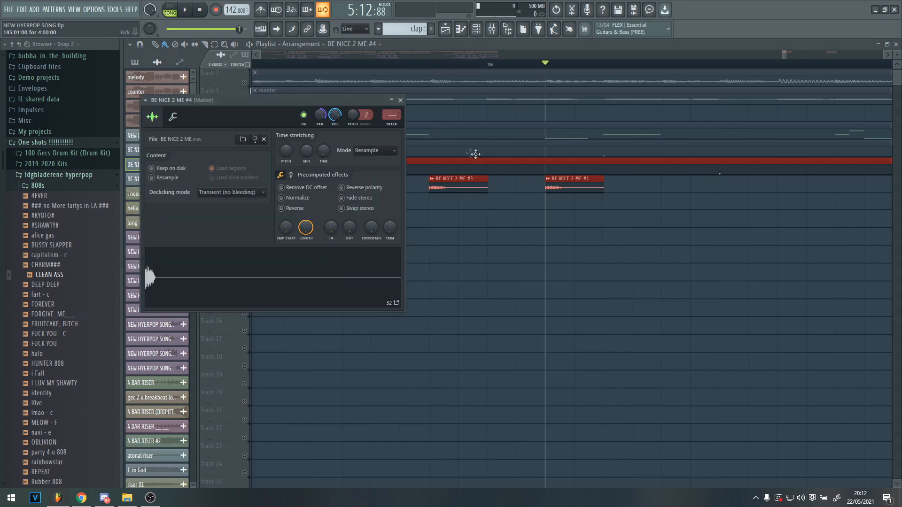
left_click(433, 148)
scroll(435, 160, "down", 3)
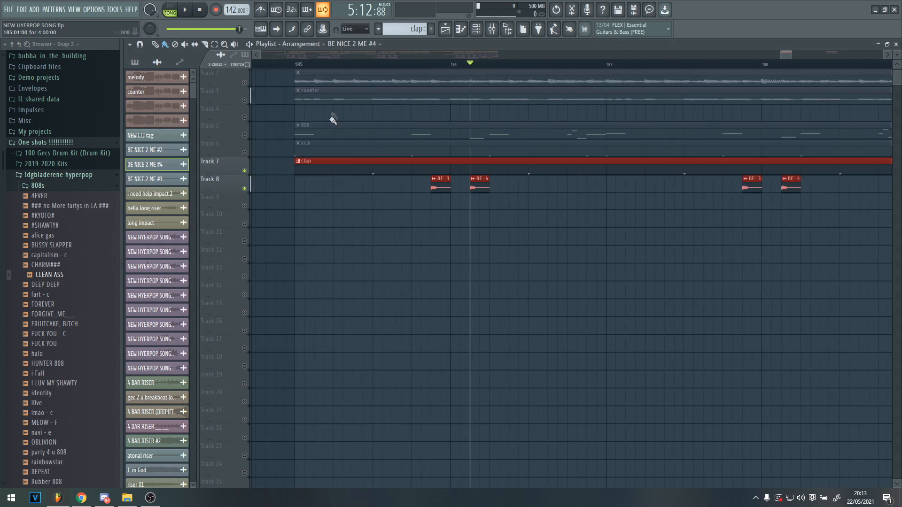
Play back the soloed clap pattern together with the panned clap clips on track 8 from bar 185
left_click(299, 66)
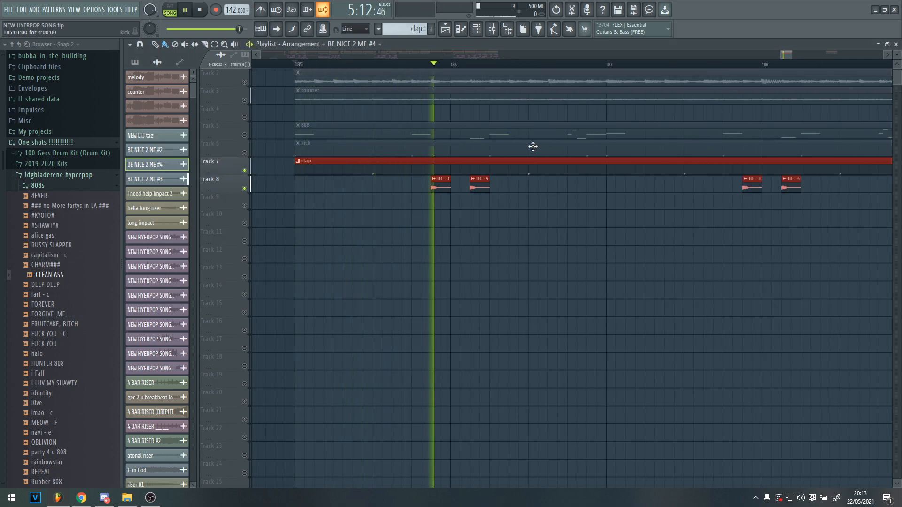
scroll(522, 149, "down", 3)
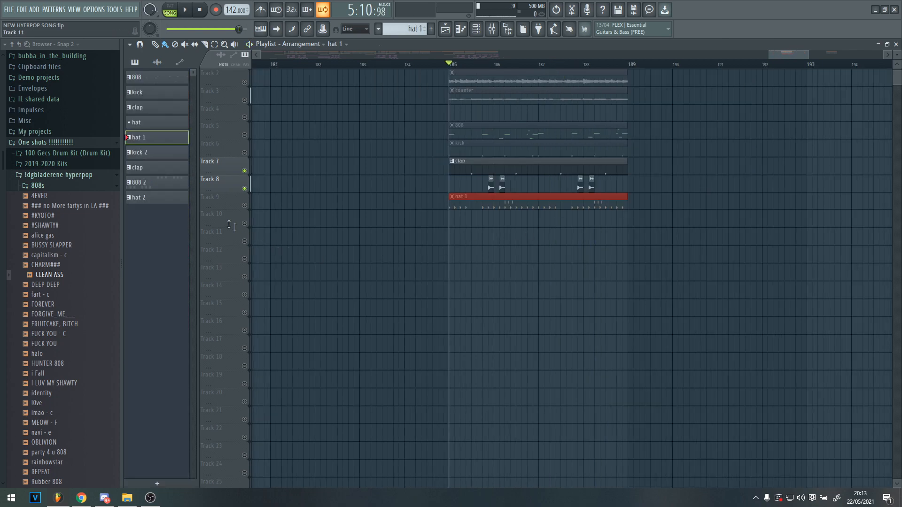
Solo the hat 1 pattern on track 9 and play it back while viewing its notes in the piano roll
right_click(244, 206)
scroll(556, 235, "up", 2)
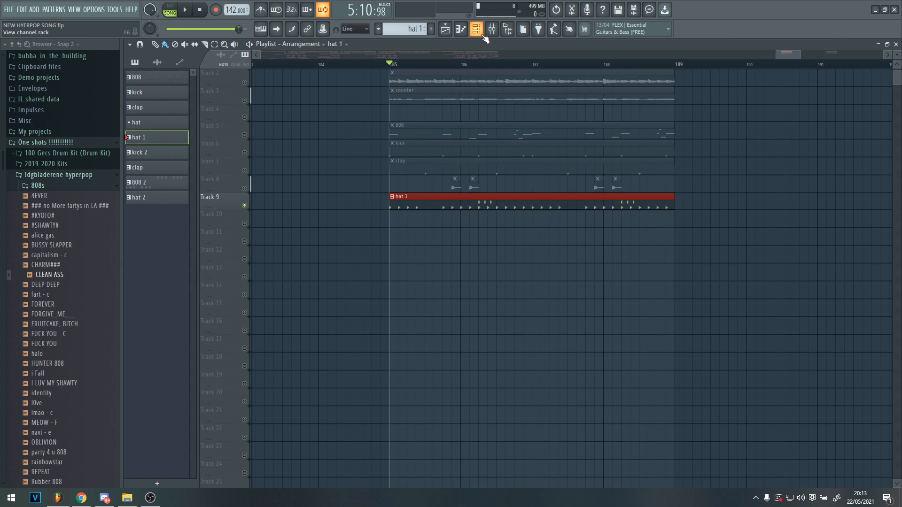
key("F7")
key("space")
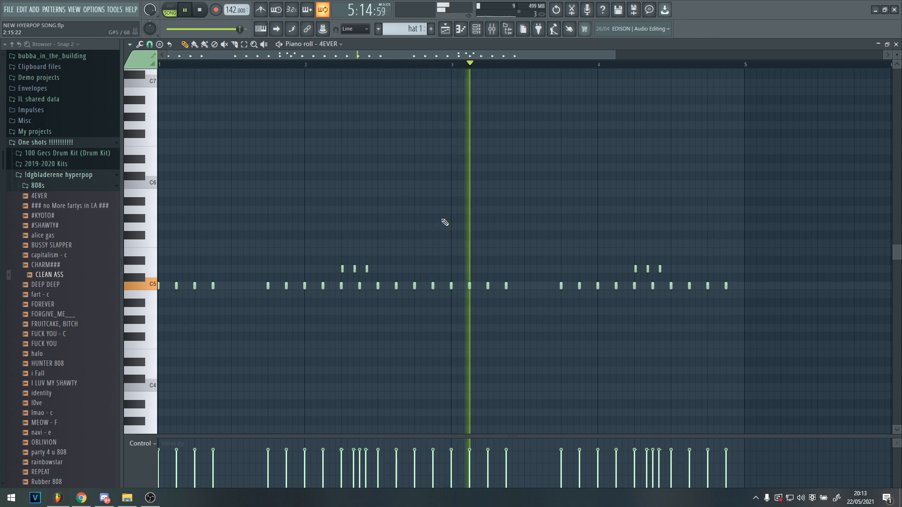
key("space")
key("F7")
Unmute the 808, kick, clap, counter and melody tracks alongside the hats and play back the full beat
left_click(244, 153)
left_click(244, 170)
left_click(245, 189)
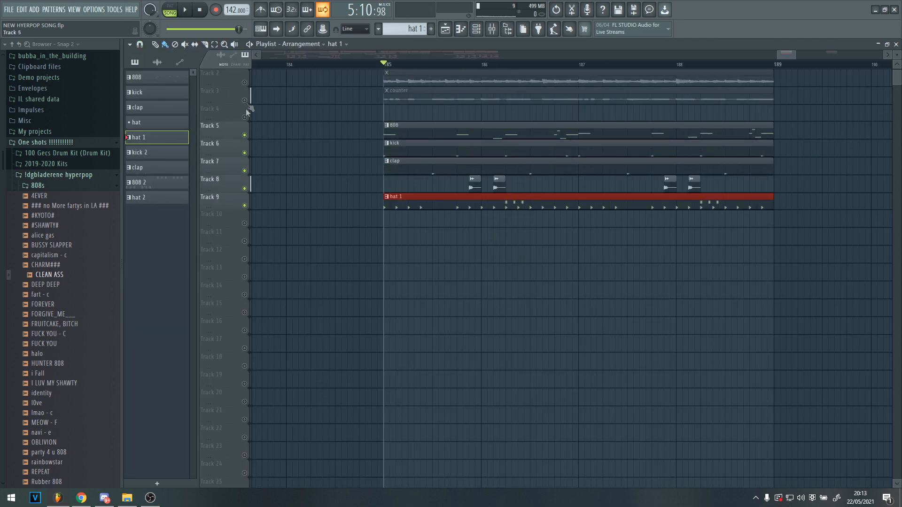
left_click(244, 100)
scroll(259, 102, "up", 1)
left_click(244, 100)
left_click(244, 82)
key("space")
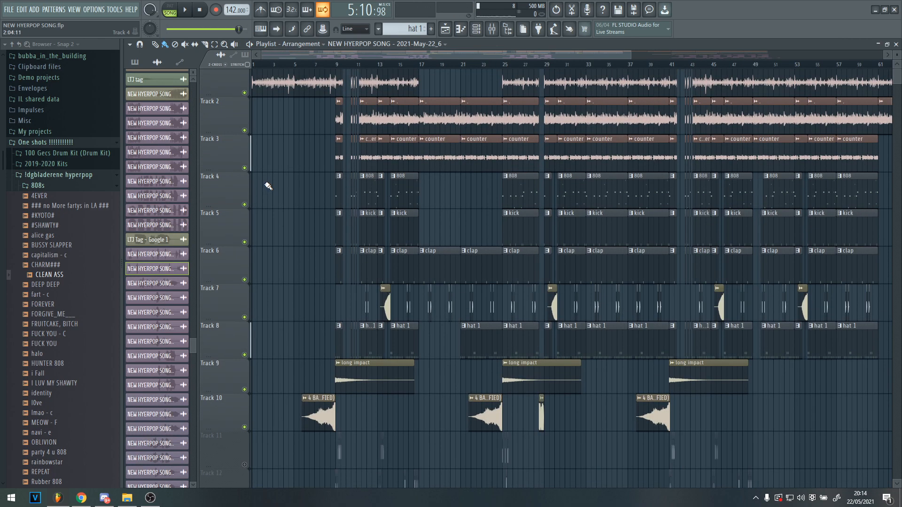
Solo the 4 BAR RISER (DRIPIFIED) and long impact tracks around bar 9 and play back the transition
scroll(268, 186, "up", 1)
mouse_move(256, 66)
left_mouse_down()
mouse_move(367, 75)
mouse_move(453, 147)
mouse_move(539, 94)
mouse_move(585, 80)
mouse_move(420, 71)
mouse_move(405, 124)
mouse_move(588, 127)
mouse_move(336, 139)
left_mouse_up()
scroll(287, 332, "up", 4)
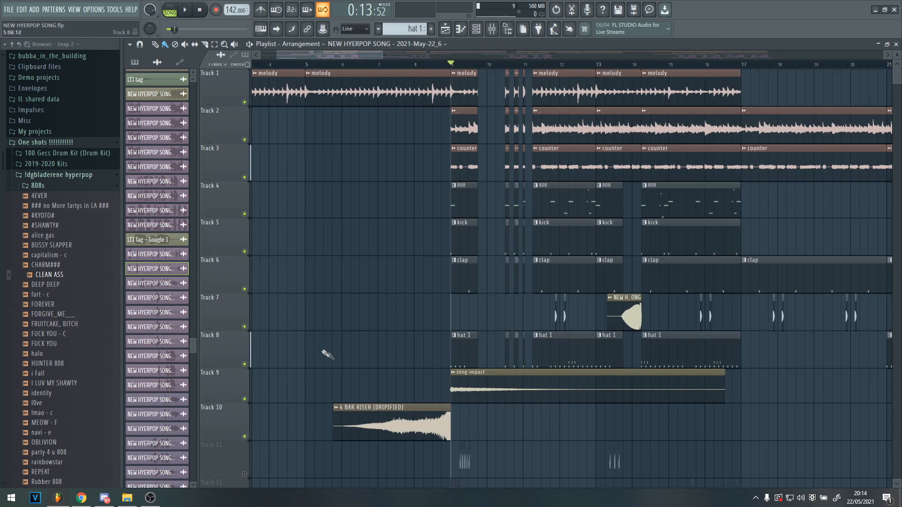
scroll(465, 379, "down", 3)
scroll(449, 353, "up", 2)
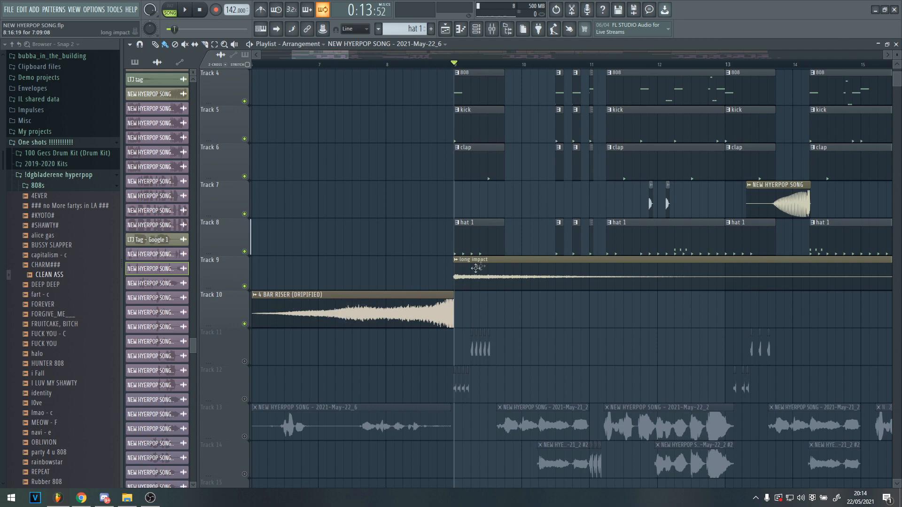
left_click(423, 295)
right_click(244, 324)
left_click(245, 286)
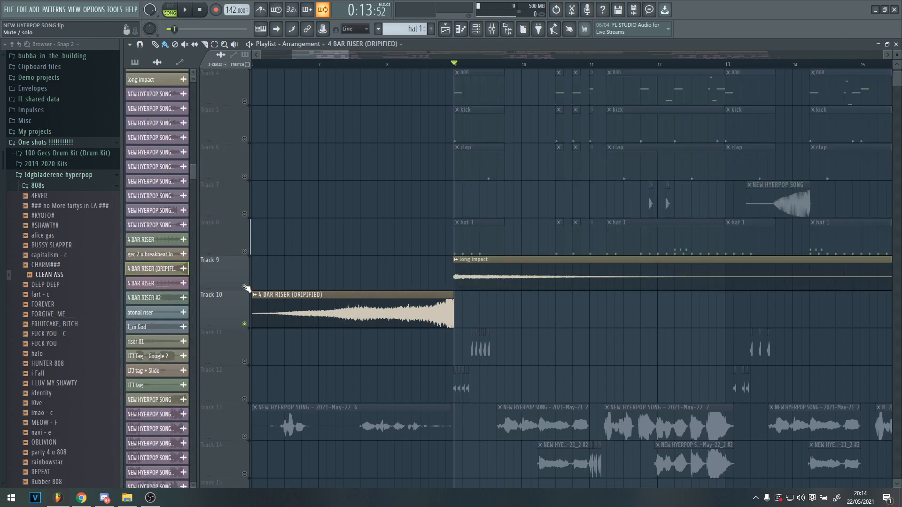
key("space")
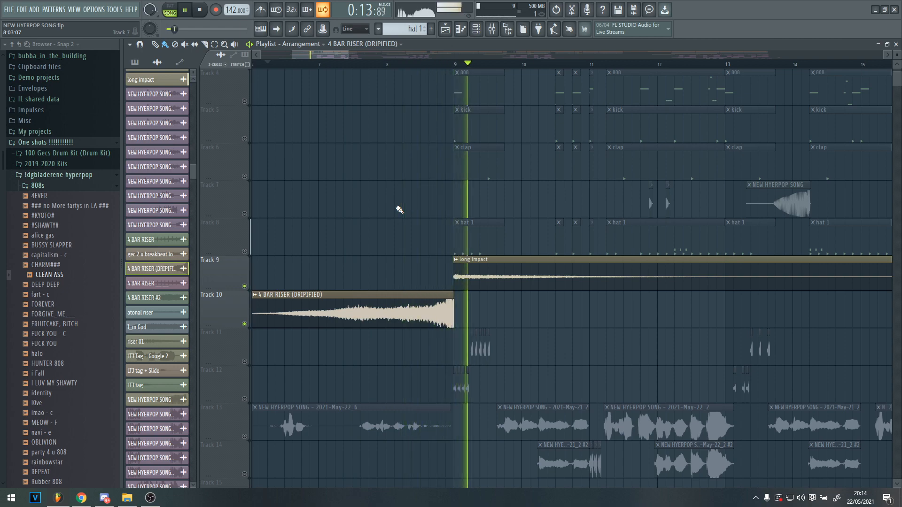
key("space")
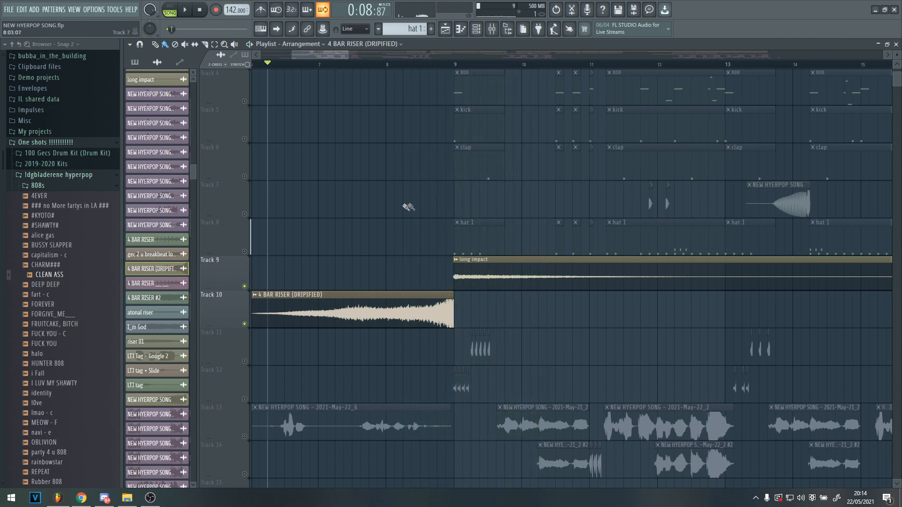
Solo the vocals on track 13 and place the playhead at 9:13:00, near the start of the 2021-May-21_2 clip
scroll(407, 207, "up", 3)
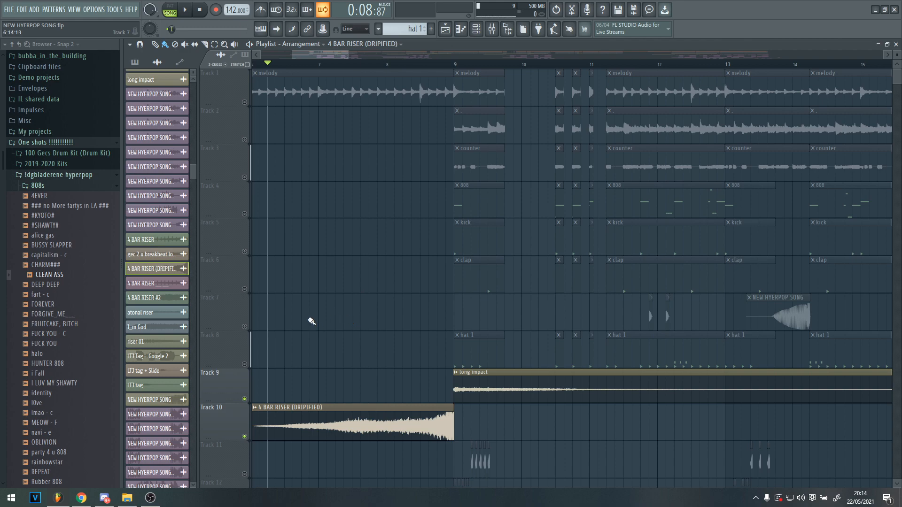
scroll(306, 330, "down", 9)
scroll(520, 193, "down", 1)
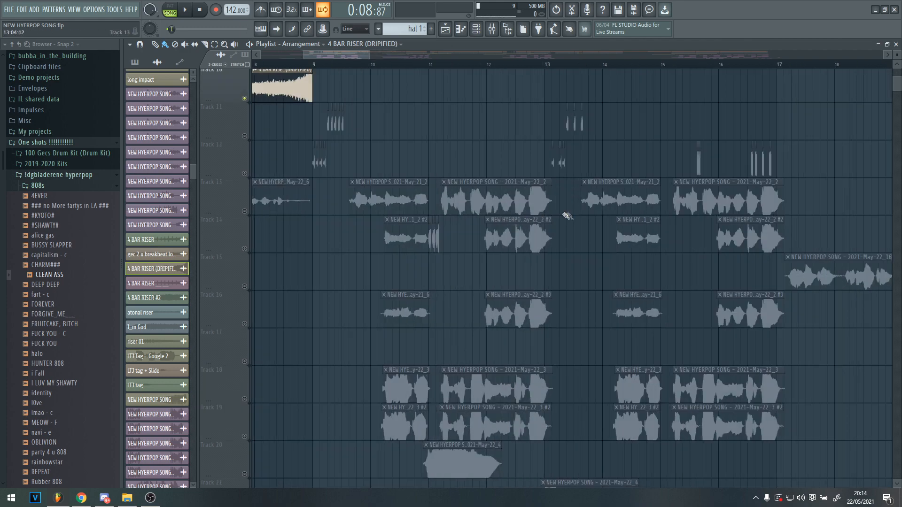
left_click(244, 211)
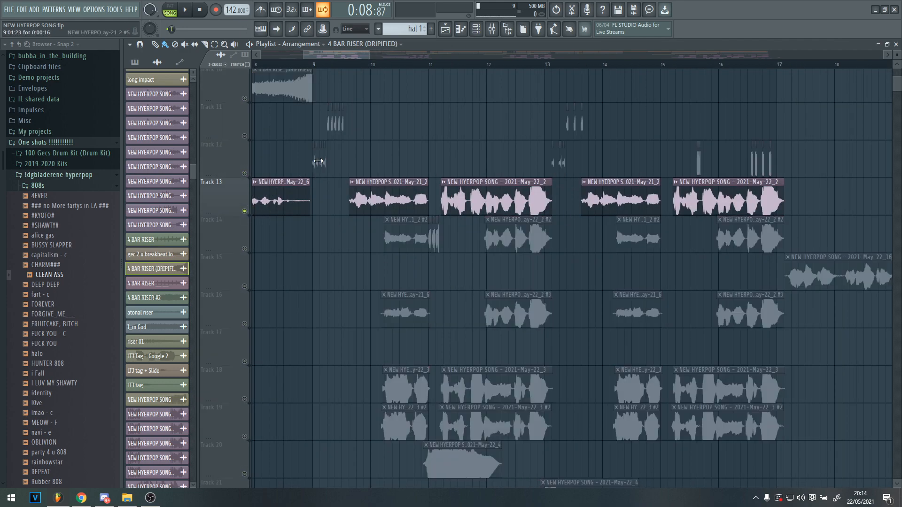
scroll(318, 161, "up", 1)
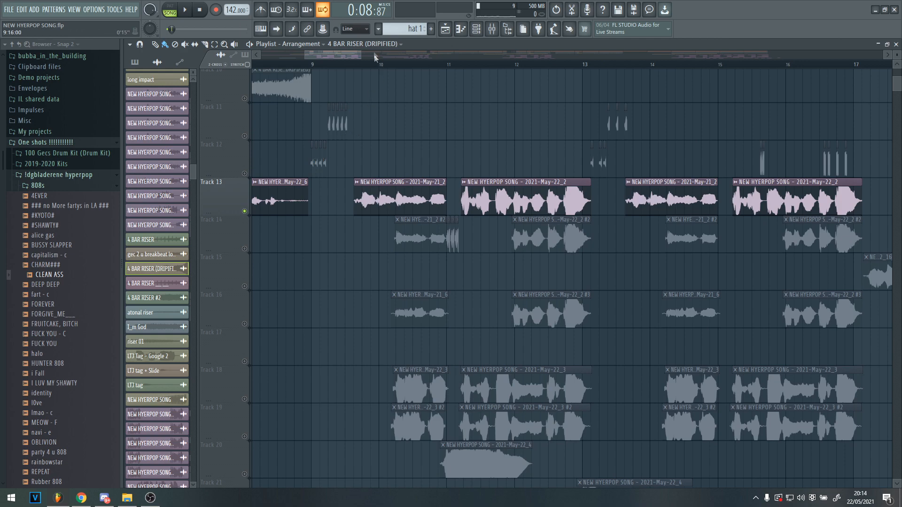
left_click(362, 62)
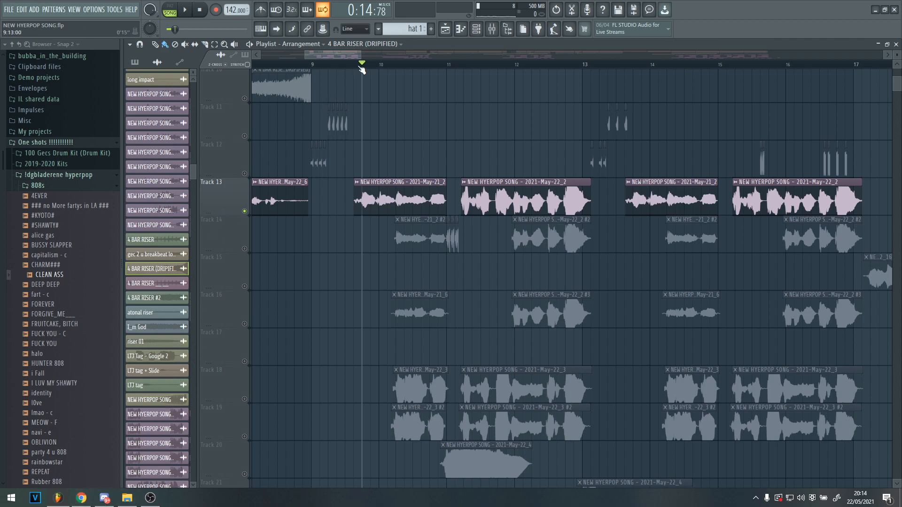
Inspect the Auto-Tune_Evo_VST and MAutoPitch settings in the effects chain of mixer Insert 6
left_click(491, 30)
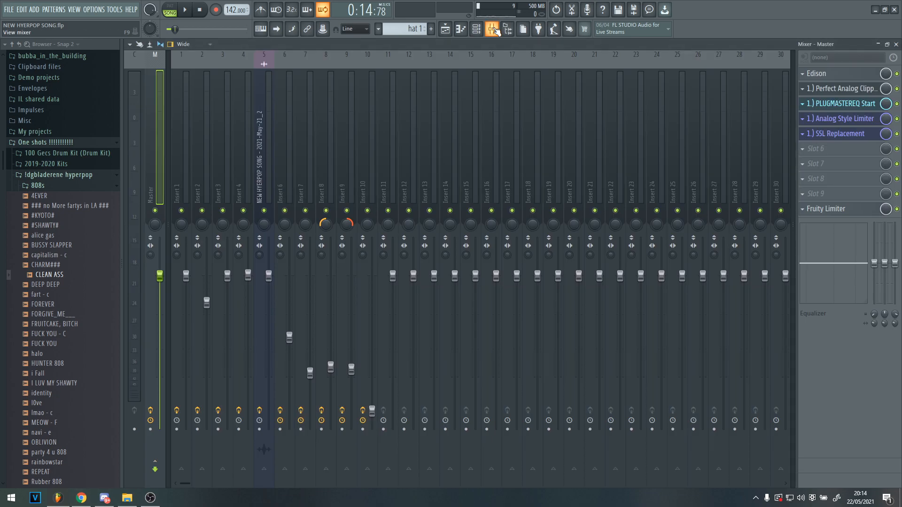
left_click(491, 30)
left_click(491, 30)
left_click(265, 123)
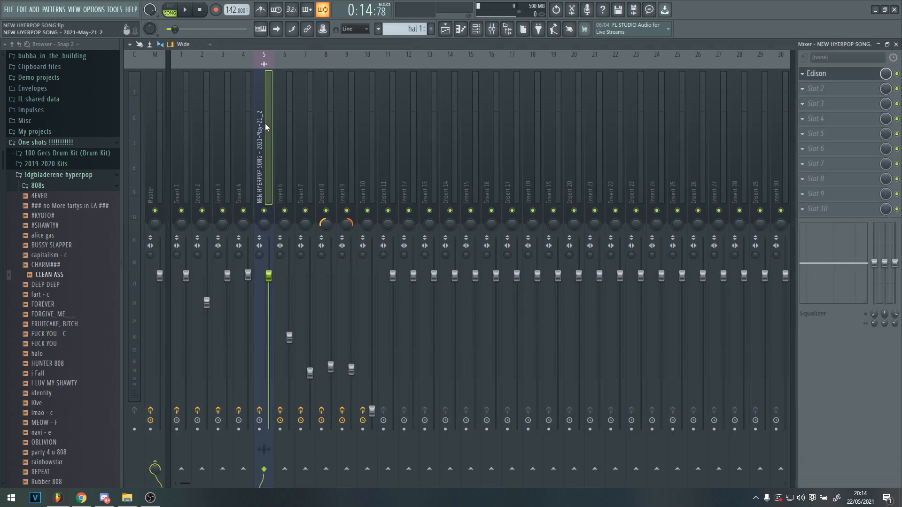
left_click(285, 124)
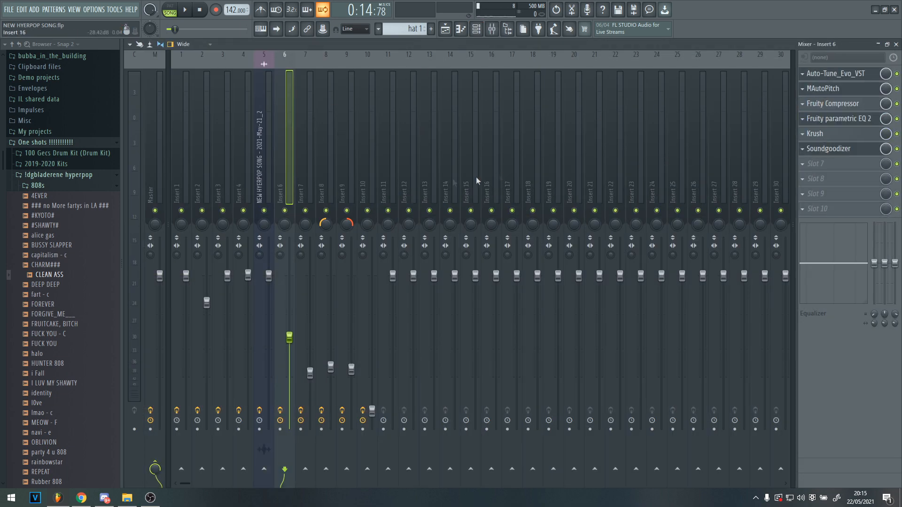
left_click(823, 75)
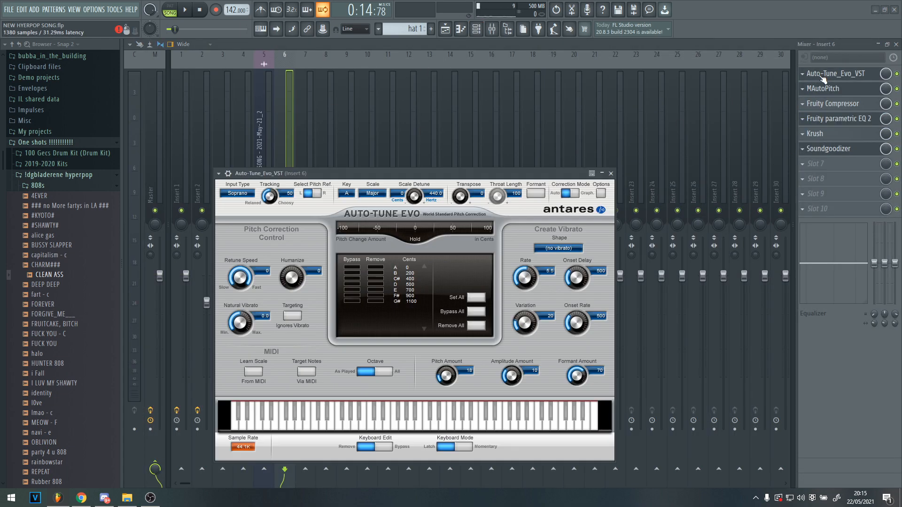
left_click(841, 90)
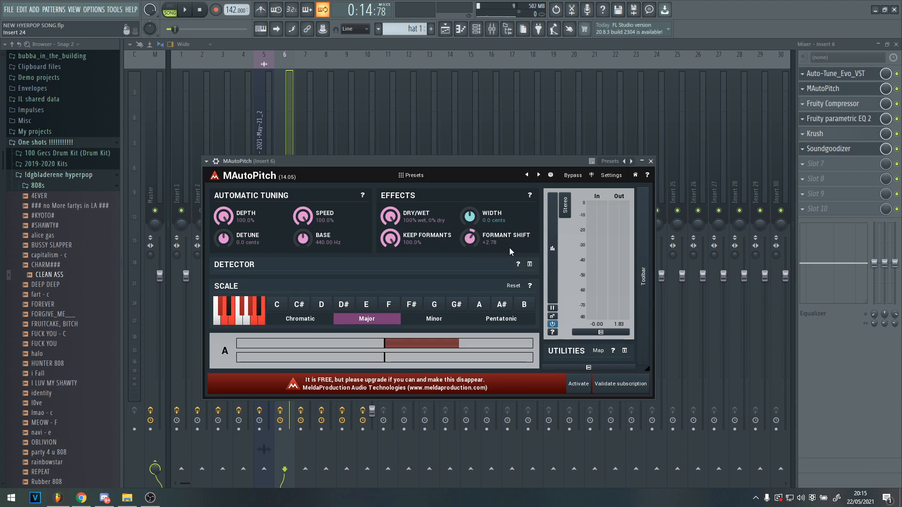
Inspect the Fruity Compressor, Fruity parametric EQ 2 and Krush settings on Insert 6
left_click(853, 104)
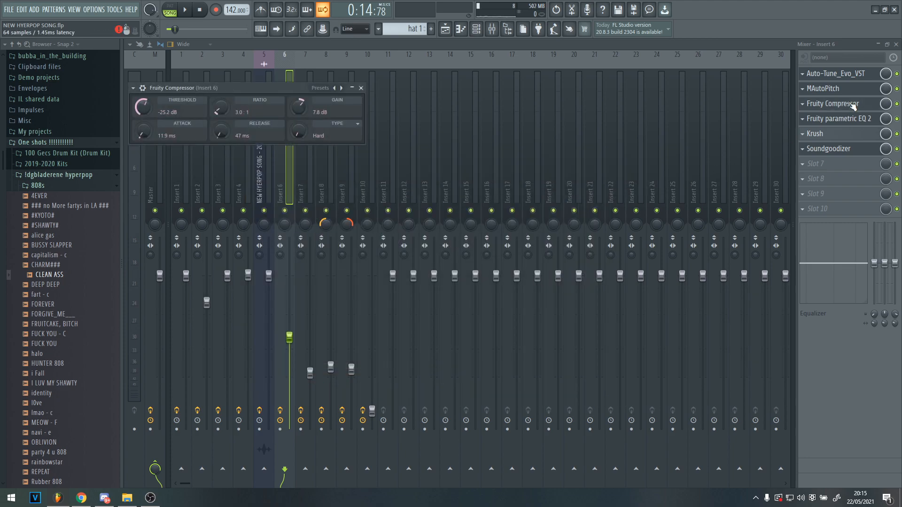
left_click(853, 104)
left_click(844, 120)
left_click(843, 120)
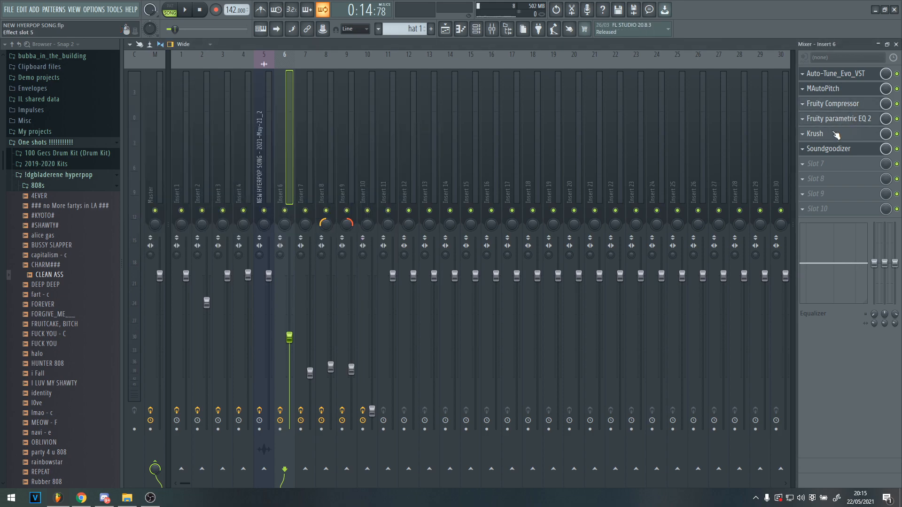
left_click(835, 135)
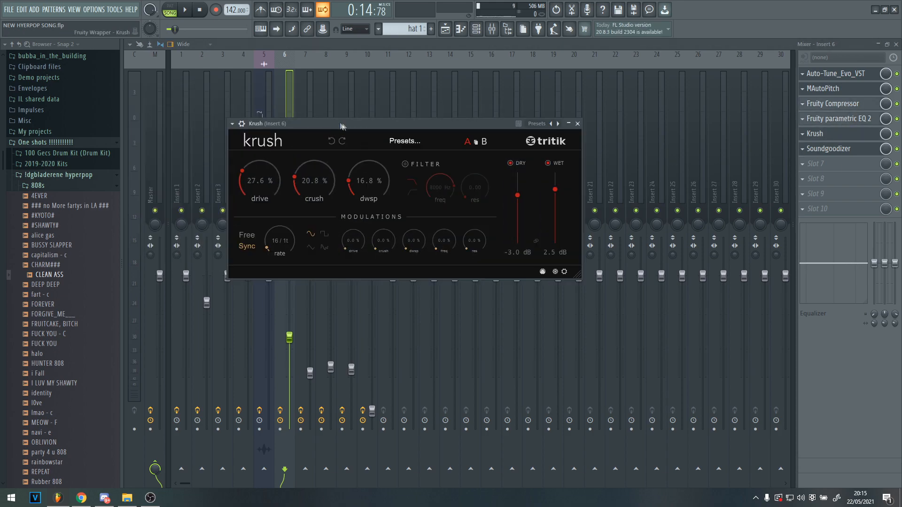
mouse_move(341, 126)
left_mouse_down()
mouse_move(308, 121)
mouse_move(331, 130)
left_mouse_up()
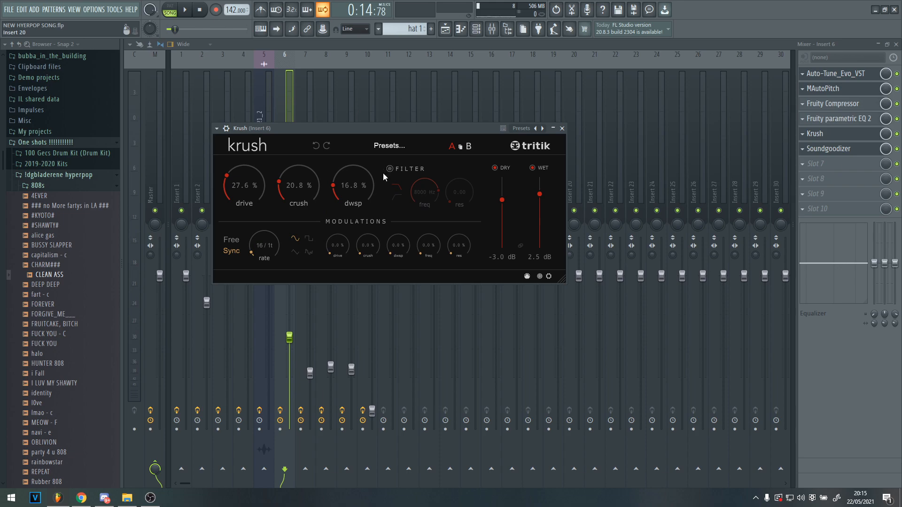
Return to the playlist, play back the soloed track 13 vocals briefly, and bring the mixer back up
left_click(445, 29)
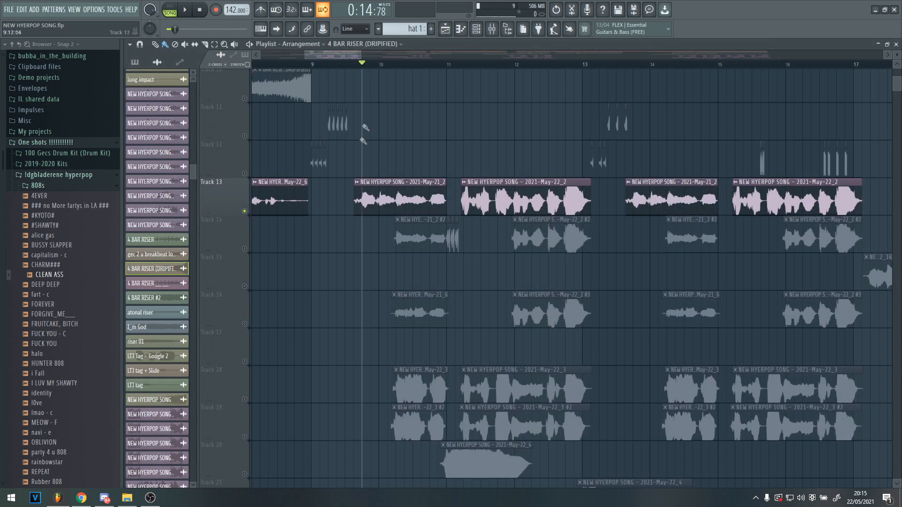
key("space")
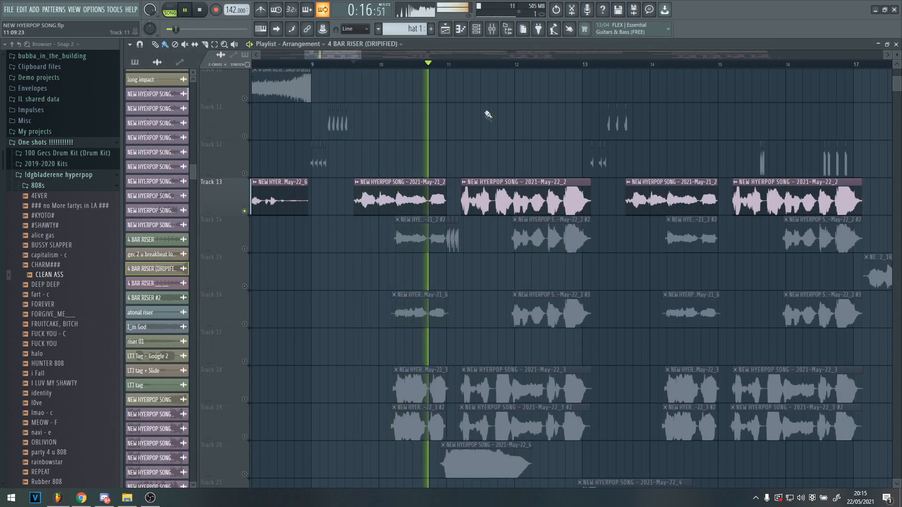
left_click(492, 30)
key("space")
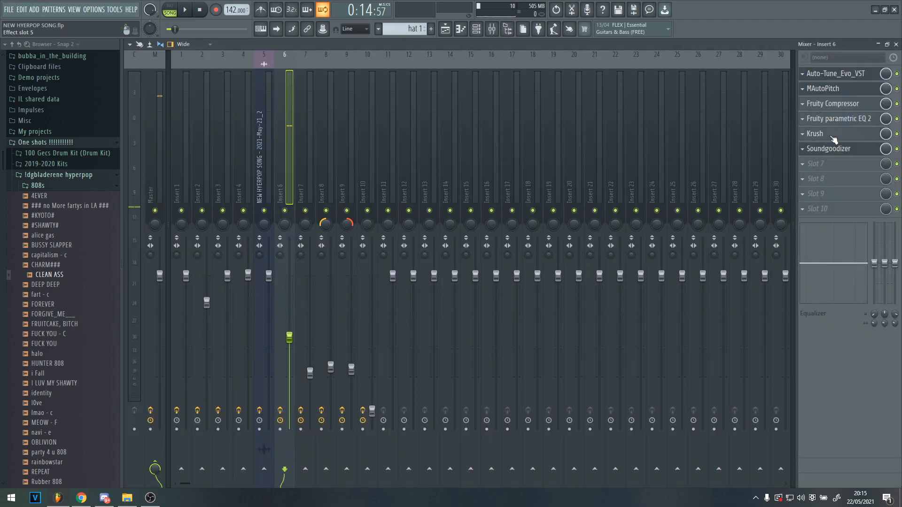
Recheck the Krush settings on Insert 6, and open and close Soundgoodizer to check its setting
left_click(833, 137)
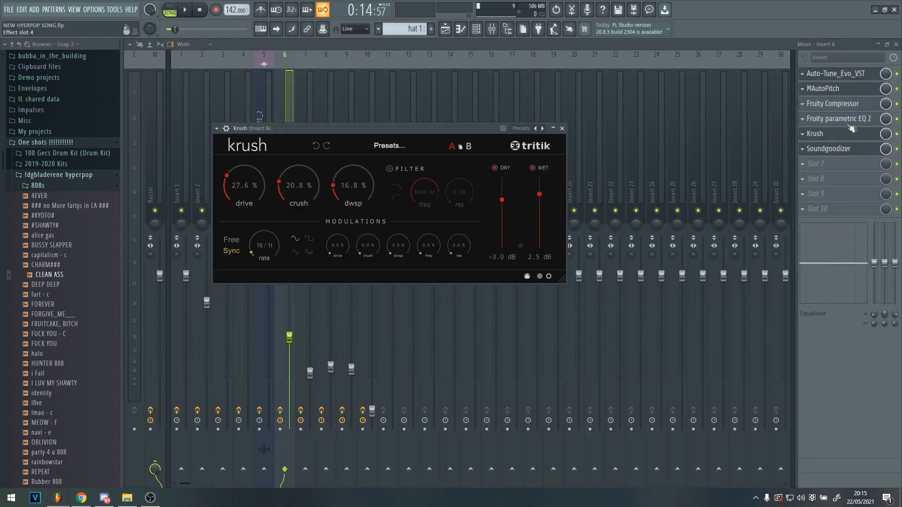
left_click(839, 133)
left_click(832, 148)
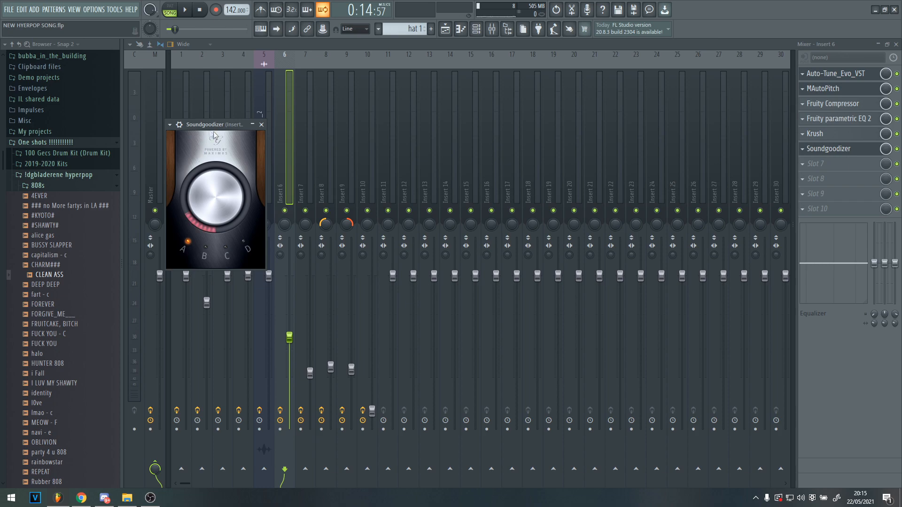
left_click(262, 125)
Return to the playlist and play back the track 13 vocals from bar 9 through bar 12
key("F5")
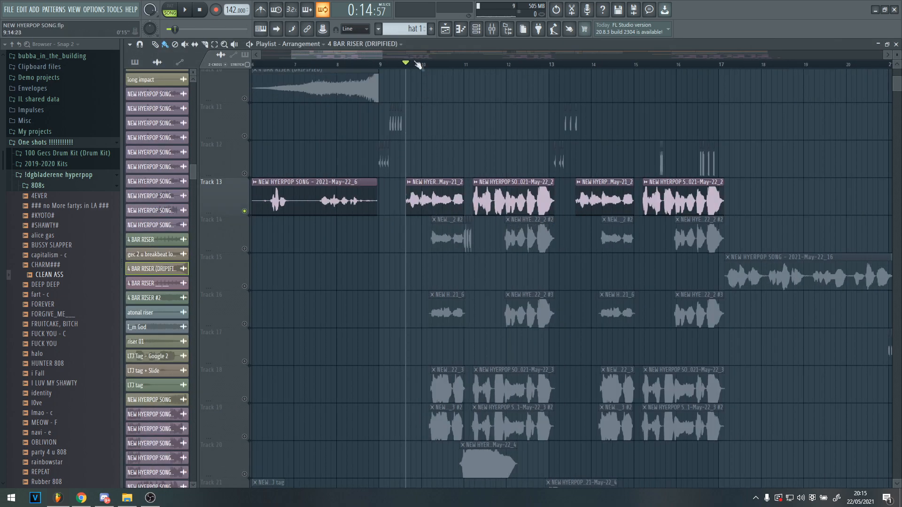
key("space")
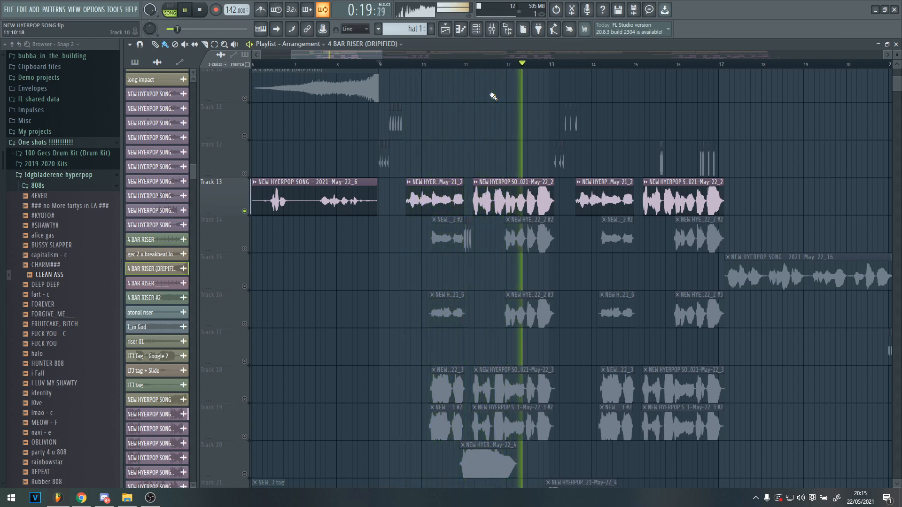
key("space")
Unmute tracks 11 and 12 alongside the track 13 vocals
scroll(252, 246, "up", 3)
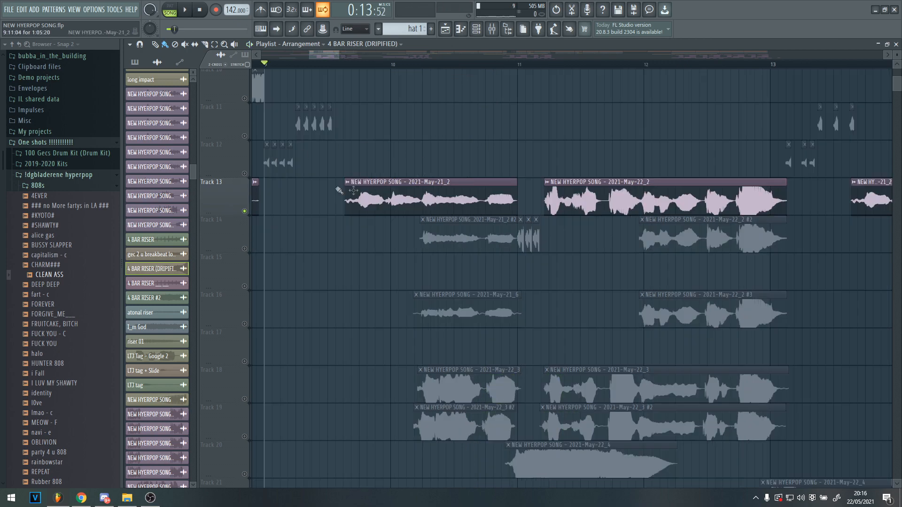
left_click(245, 137)
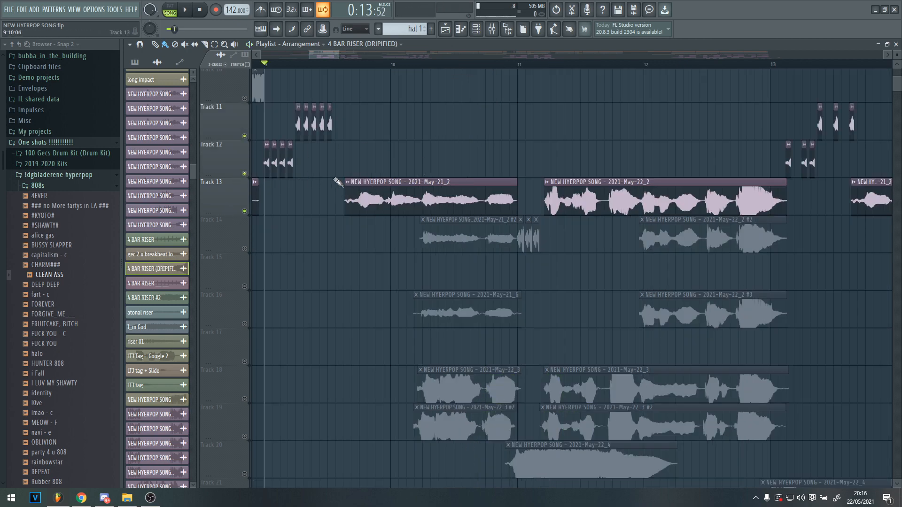
Try copying the bar 9 vocal clip from track 13 to track 12 and slicing it into a short chop, and delete the chop
left_click_drag(323, 176, 417, 149)
scroll(379, 186, "up", 2)
left_click(396, 150)
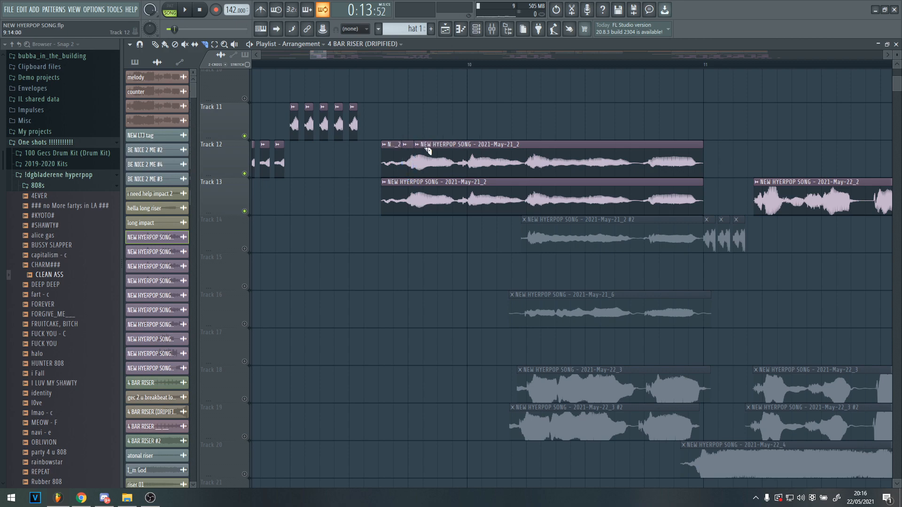
right_click(393, 150)
scroll(390, 150, "up", 3)
left_click_drag(421, 63, 437, 64)
scroll(414, 141, "down", 3)
scroll(411, 149, "up", 3)
mouse_move(469, 157)
left_mouse_down()
mouse_move(483, 159)
mouse_move(474, 159)
left_mouse_up()
scroll(395, 153, "down", 5)
scroll(317, 148, "up", 3)
left_click(350, 64)
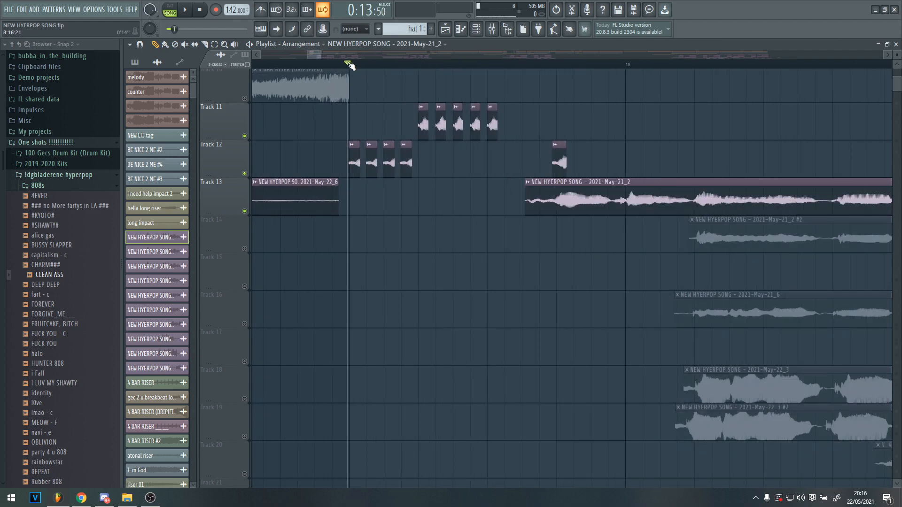
right_click(555, 167)
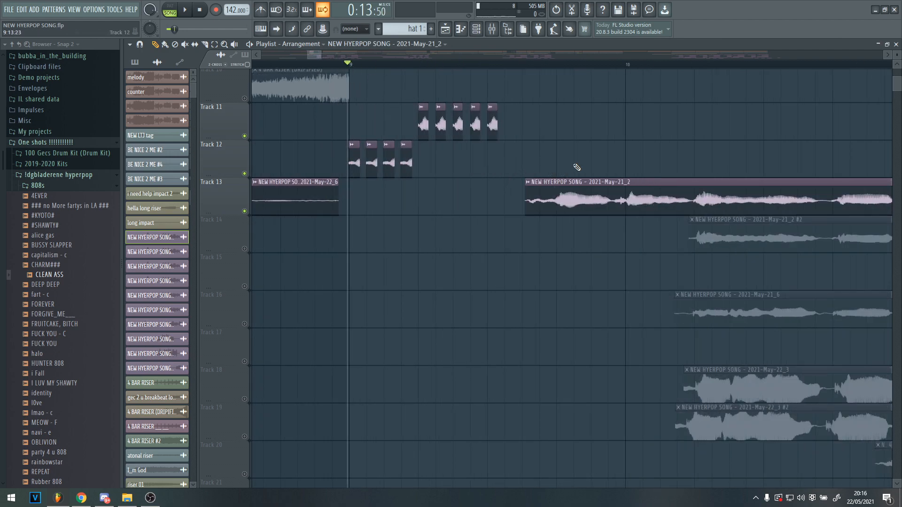
Play back the vocal chops on tracks 11 and 12 from bar 9
key("space")
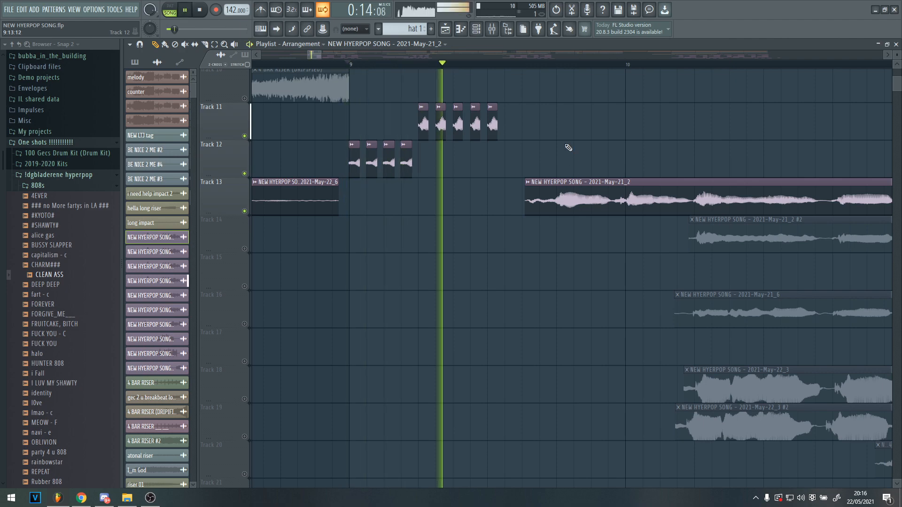
key("space")
scroll(569, 149, "down", 3)
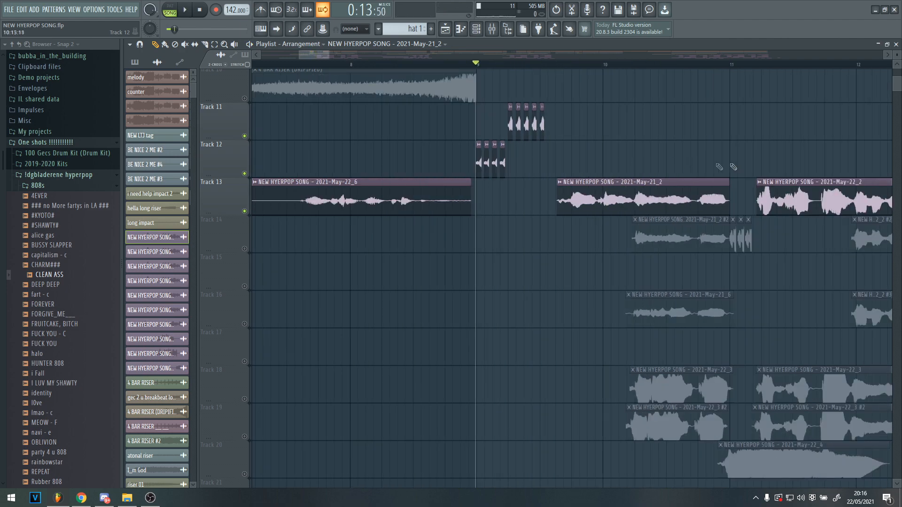
Select the last three chops of the track 11 group, unmute track 14 and play back tracks 11 to 14
left_click_drag(584, 123, 508, 153)
scroll(794, 187, "up", 3)
left_click(245, 248)
key("space")
scroll(657, 198, "down", 3)
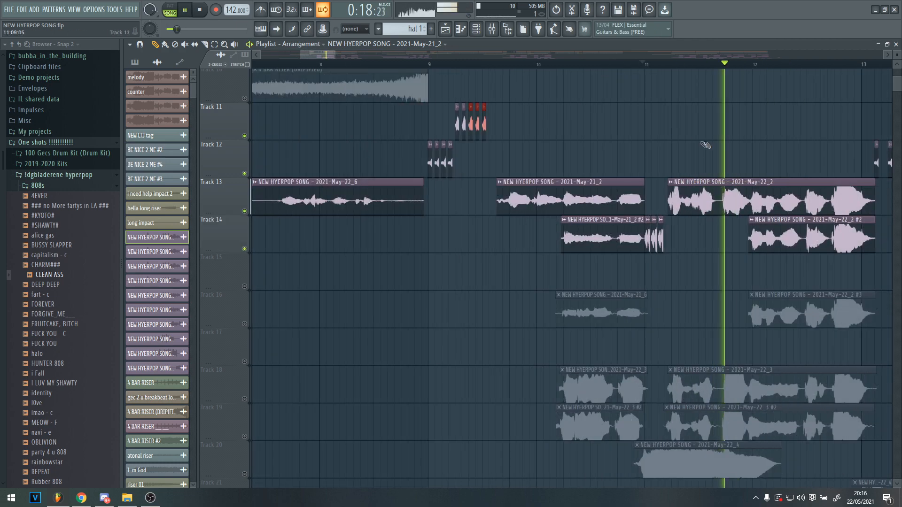
scroll(657, 198, "up", 3)
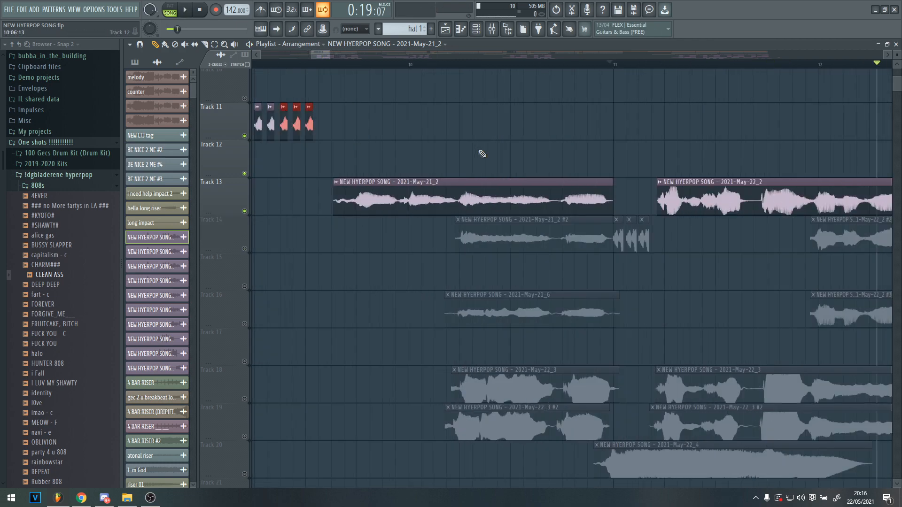
Solo track 14, place the playhead just before its first clip, and check that clip's channel settings
right_click(244, 248)
left_click(449, 64)
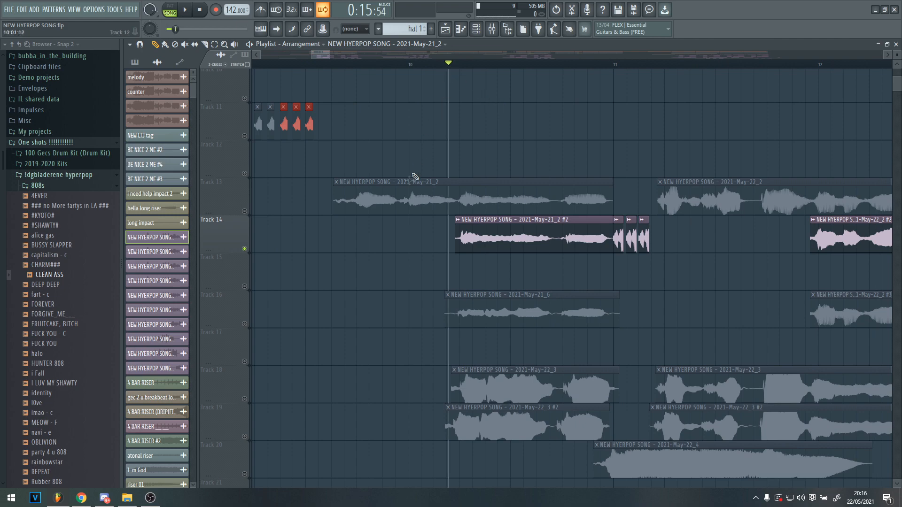
double_click(464, 230)
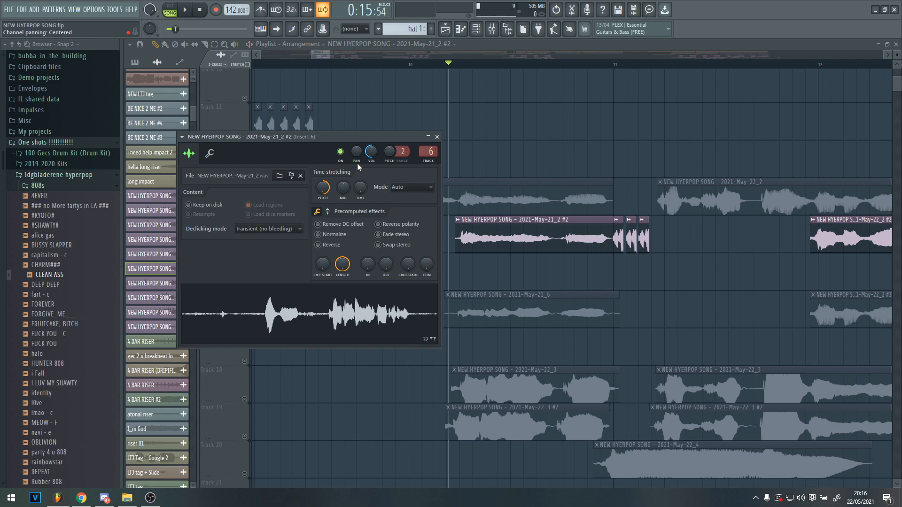
key("Escape")
Play back the soloed track 14 vocals from bar 10 into bar 12
key("space")
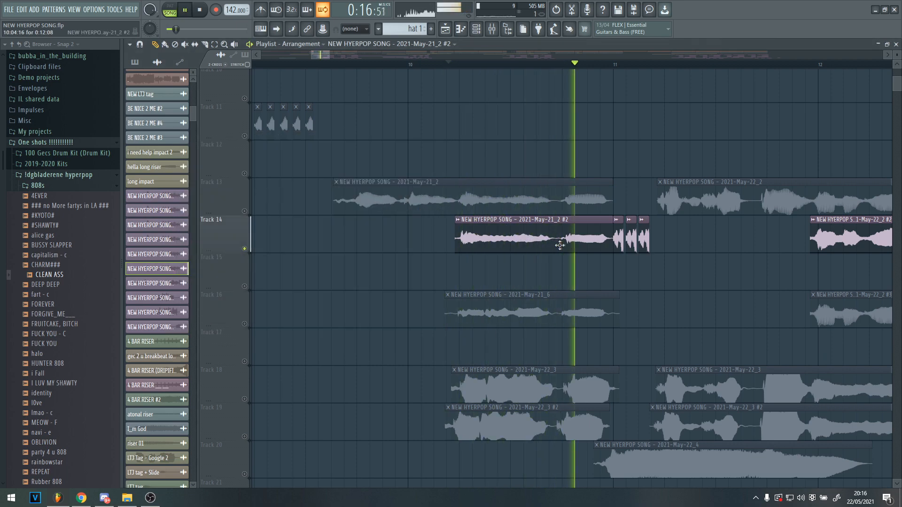
key("space")
key("space")
scroll(841, 170, "down", 5)
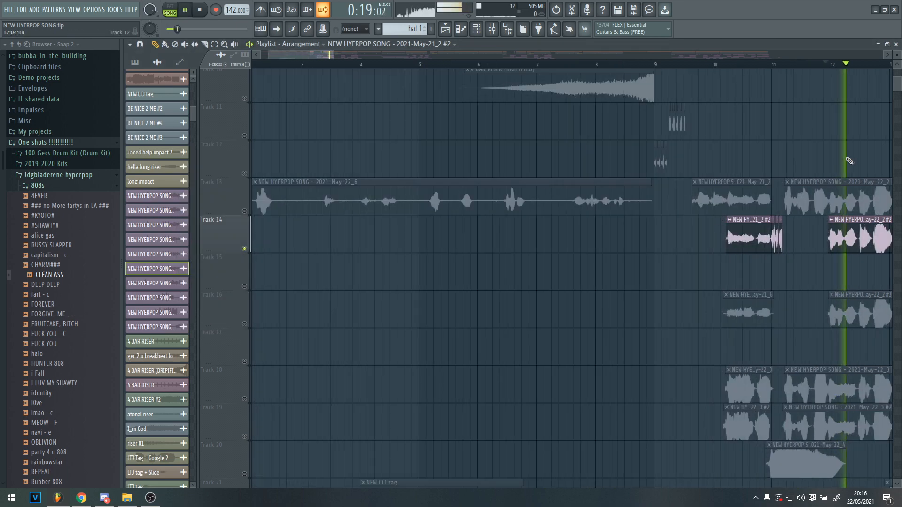
left_click(305, 44)
left_click(342, 56)
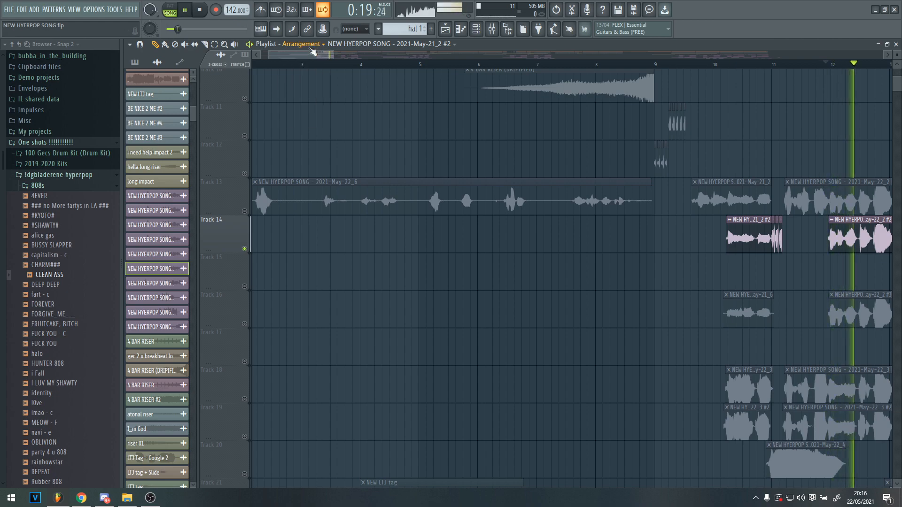
left_click(342, 56)
key("space")
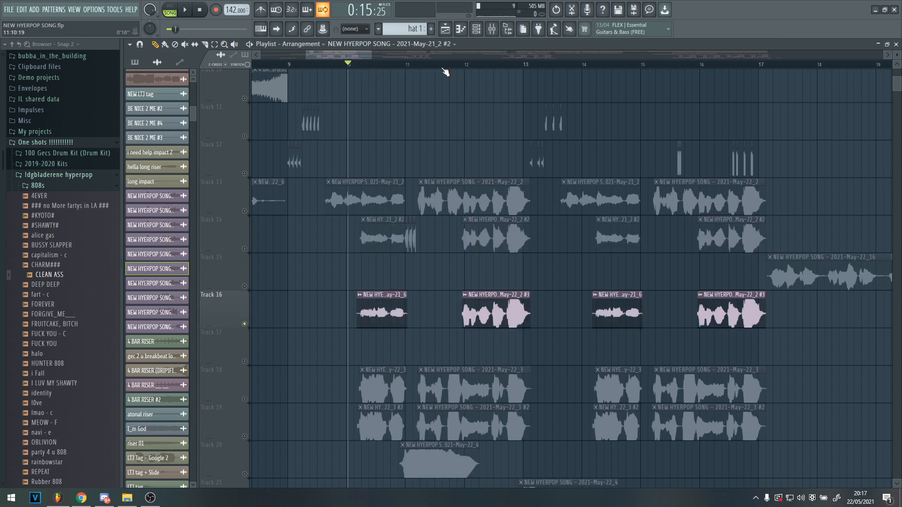
Inspect the MAutoPitch, Fruity parametric EQ 2, Fruity Reeverb 2 and Fruity delay 2 settings on Insert 7 in the mixer
left_click(494, 35)
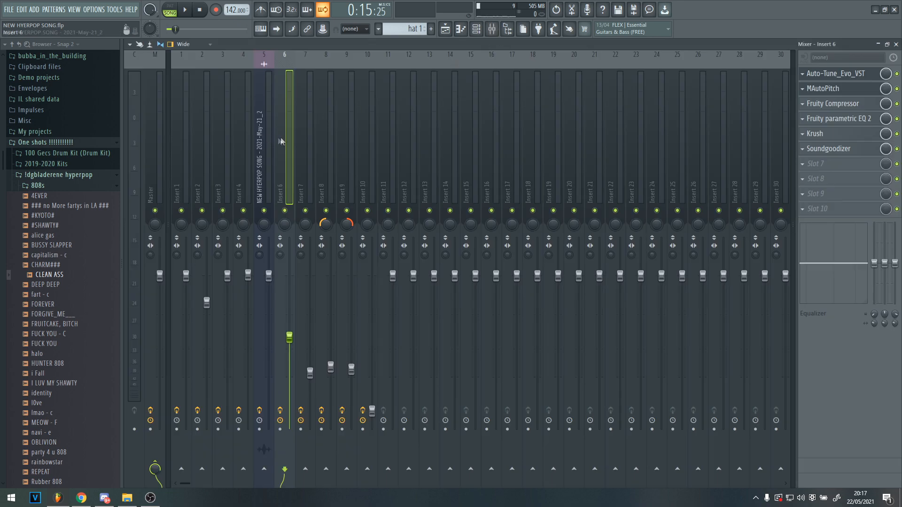
left_click(303, 144)
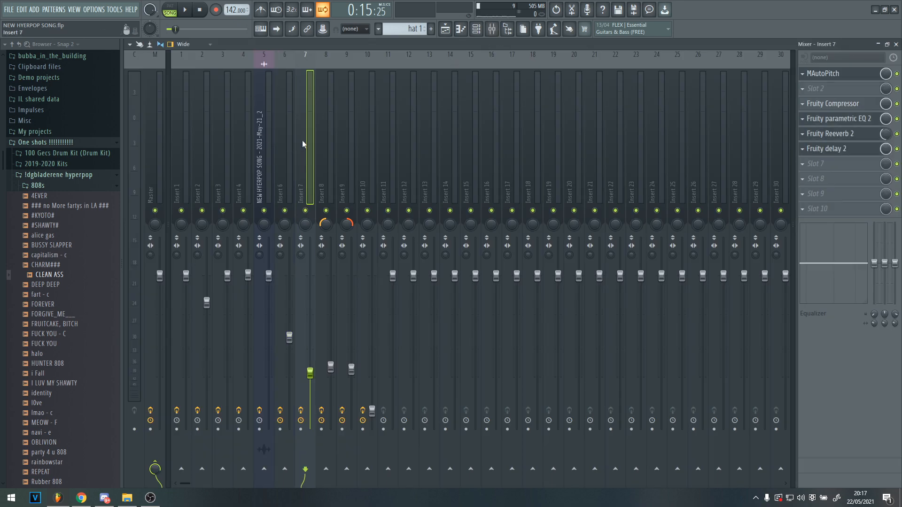
left_click(831, 77)
left_click(830, 78)
left_click(841, 121)
left_click(843, 121)
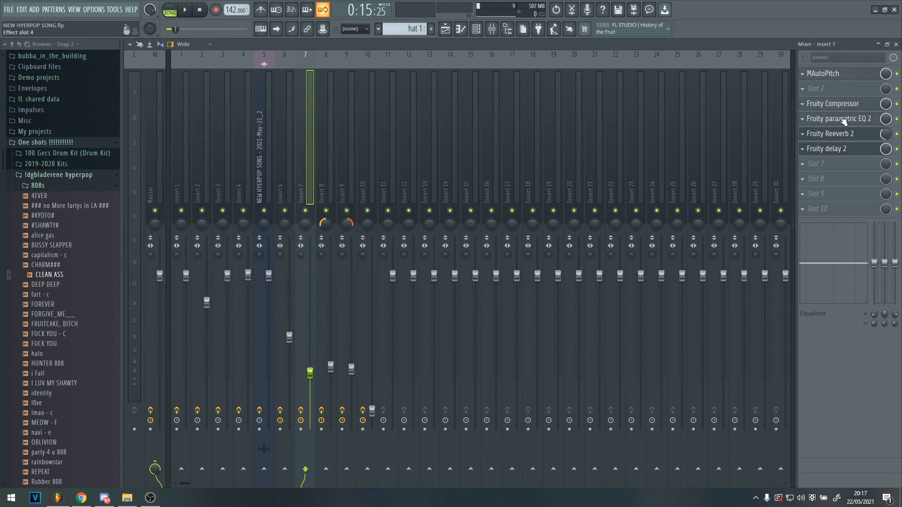
left_click(857, 138)
left_click(856, 137)
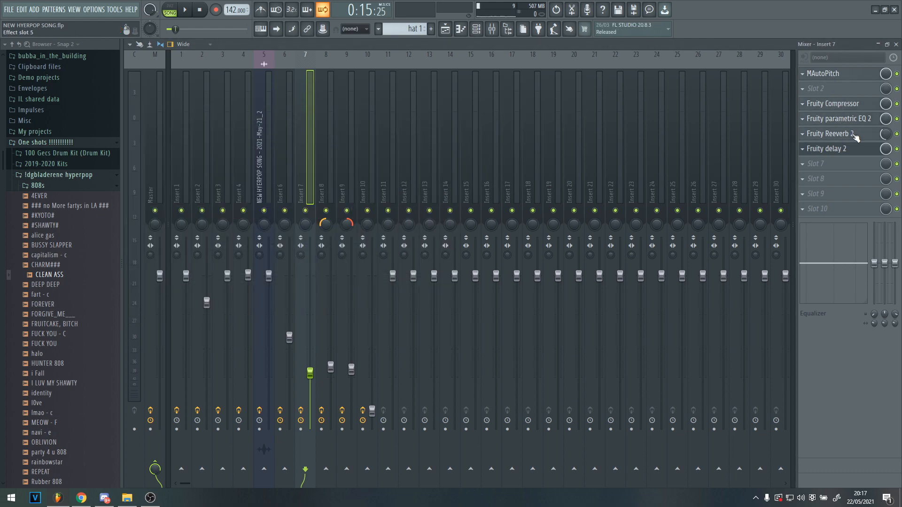
left_click(846, 149)
left_click(846, 151)
Return to the playlist and play back the soloed track 16 vocals from bar 10 into bar 13
key("F5")
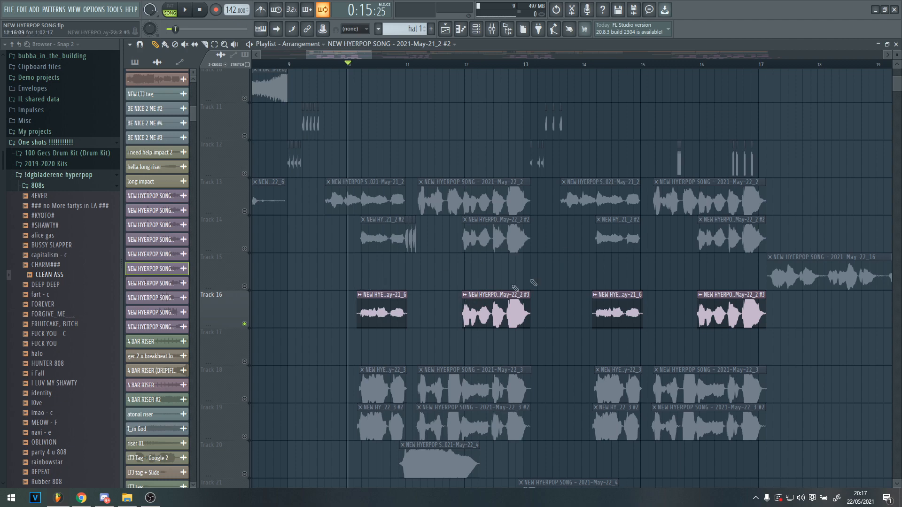
key("space")
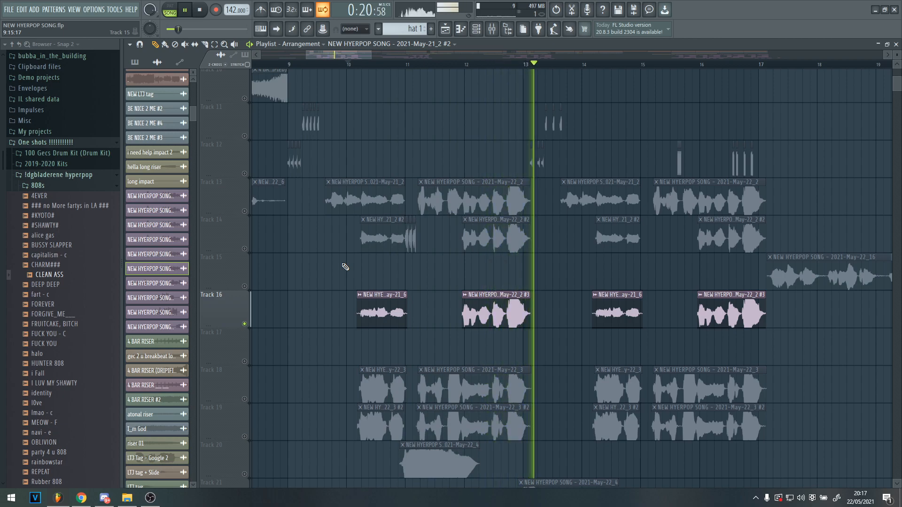
key("space")
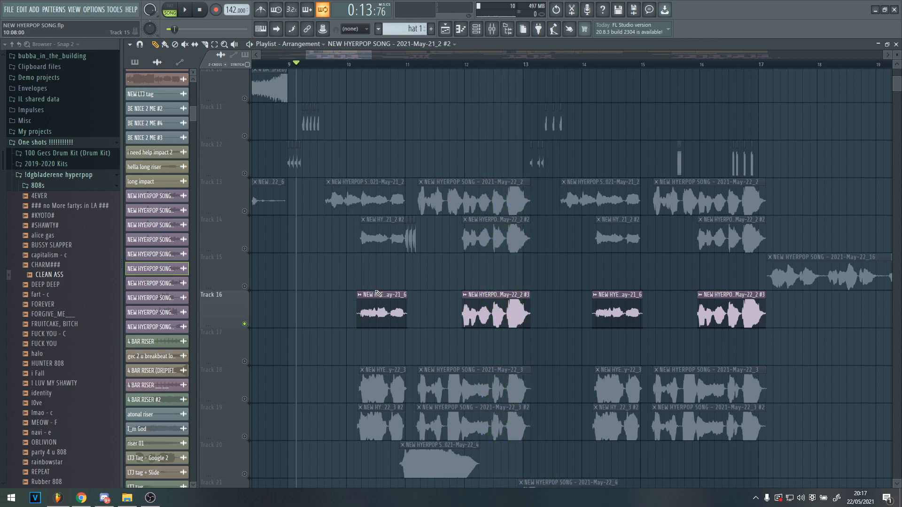
Leave only tracks 18 and 19 enabled and place the playhead just before their first clips in bar 10
scroll(378, 294, "down", 3)
scroll(372, 295, "up", 2)
left_click_drag(248, 279, 249, 329)
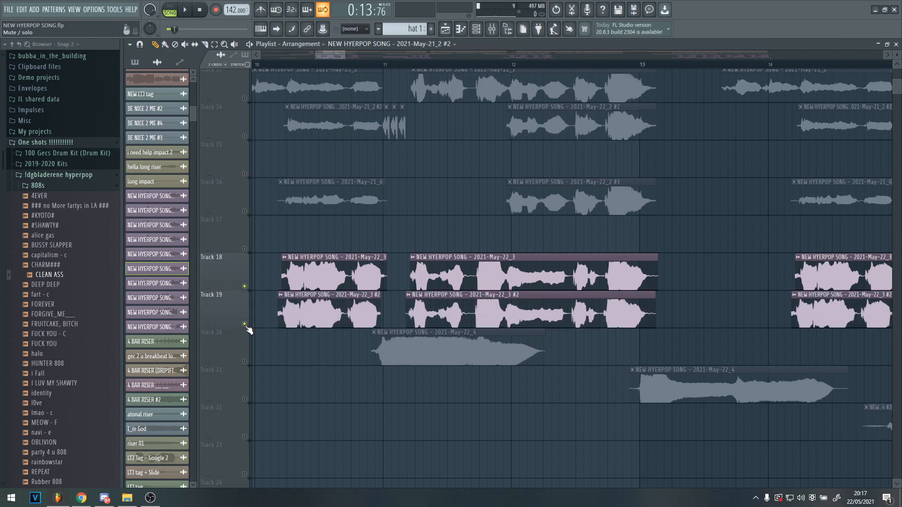
scroll(268, 296, "down", 3)
scroll(236, 256, "up", 3)
scroll(262, 298, "up", 4)
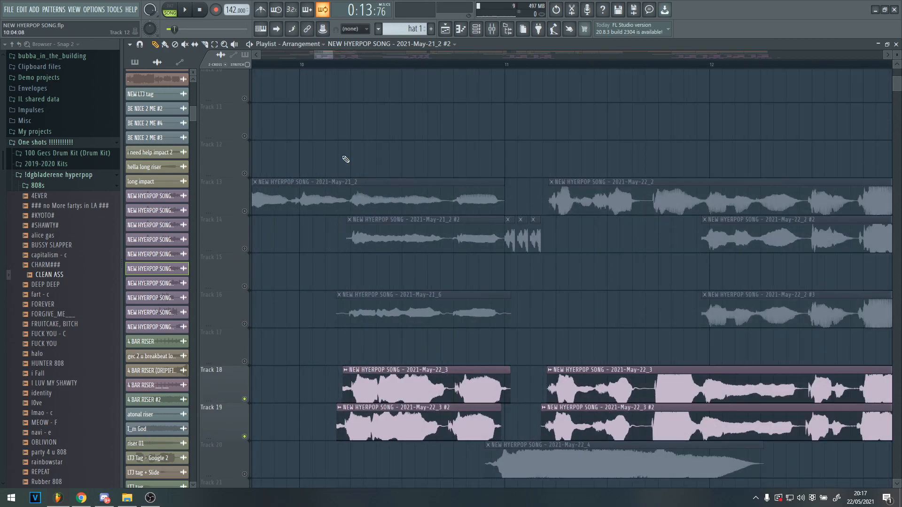
scroll(346, 160, "down", 2)
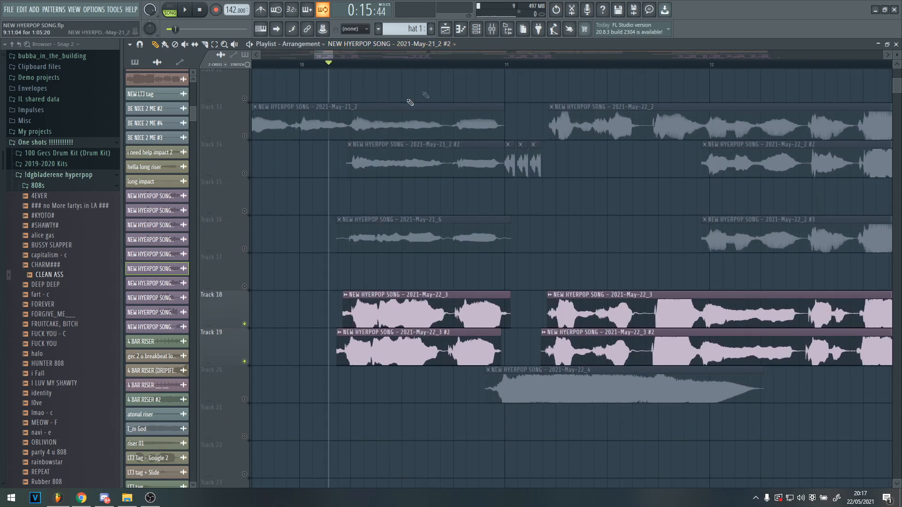
Compare the effects chains and panning of Insert 8 and Insert 9 in the mixer
left_click(492, 29)
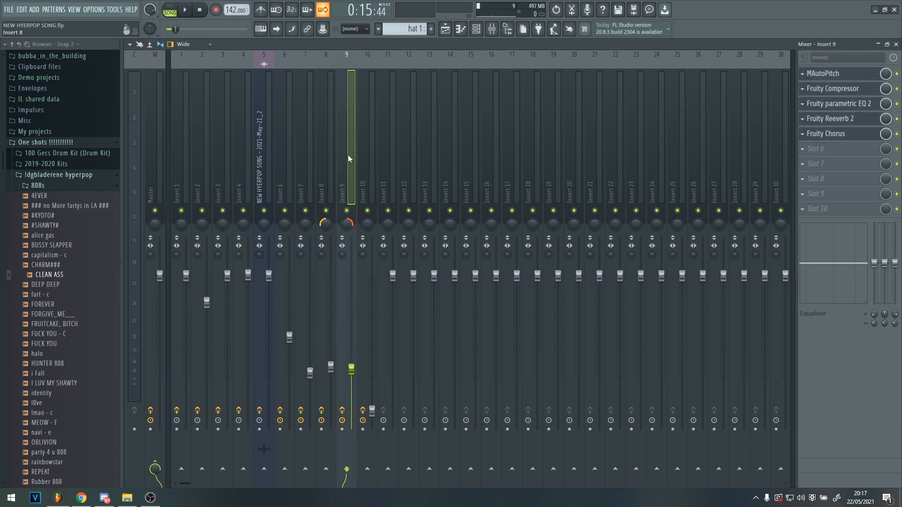
left_click(331, 156)
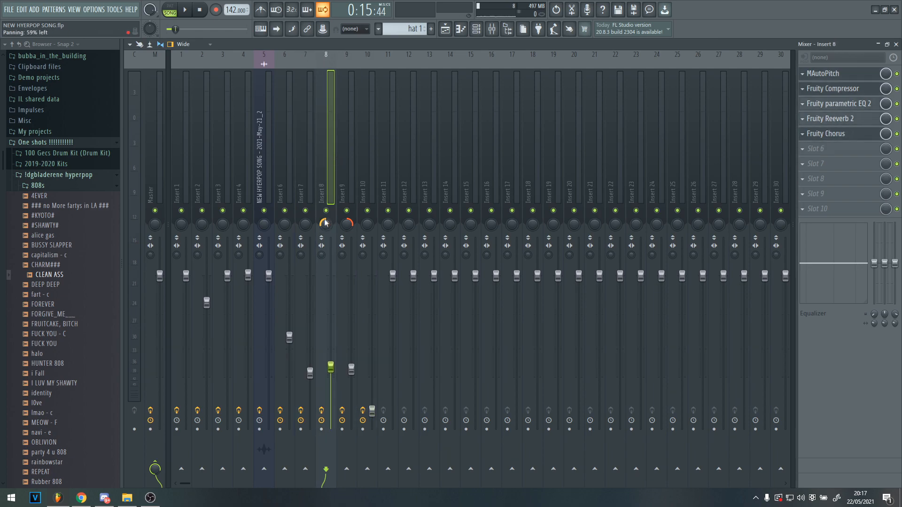
left_click(347, 198)
left_click(324, 189)
Return to the playlist and play back the track 18 and 19 vocals from bar 10 into bar 12
key("F5")
key("space")
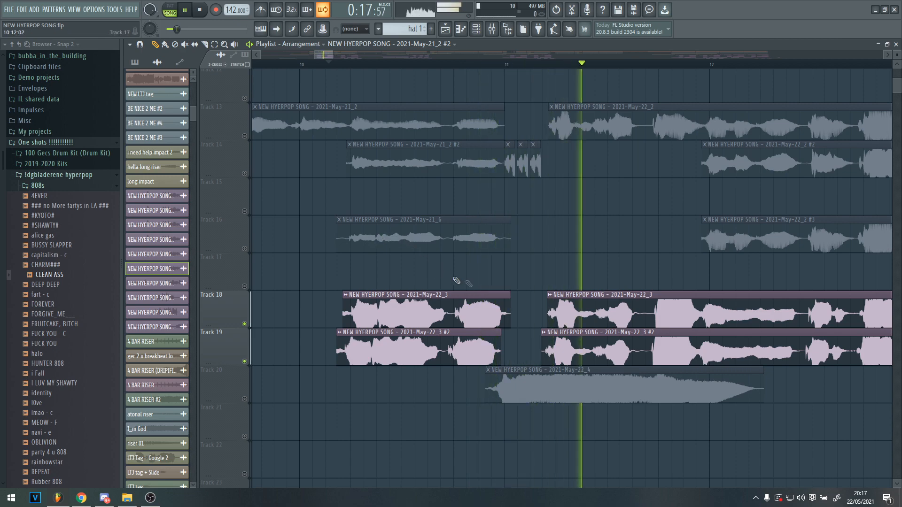
scroll(658, 237, "down", 2)
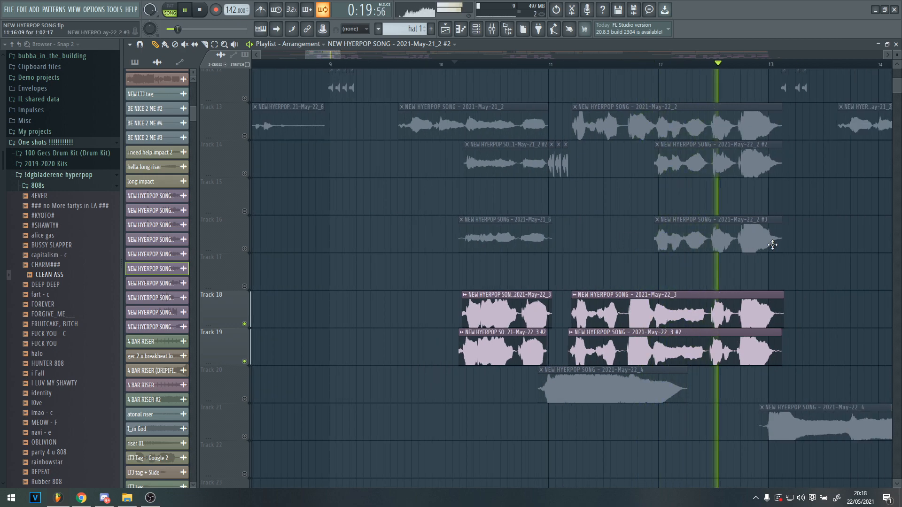
key("space")
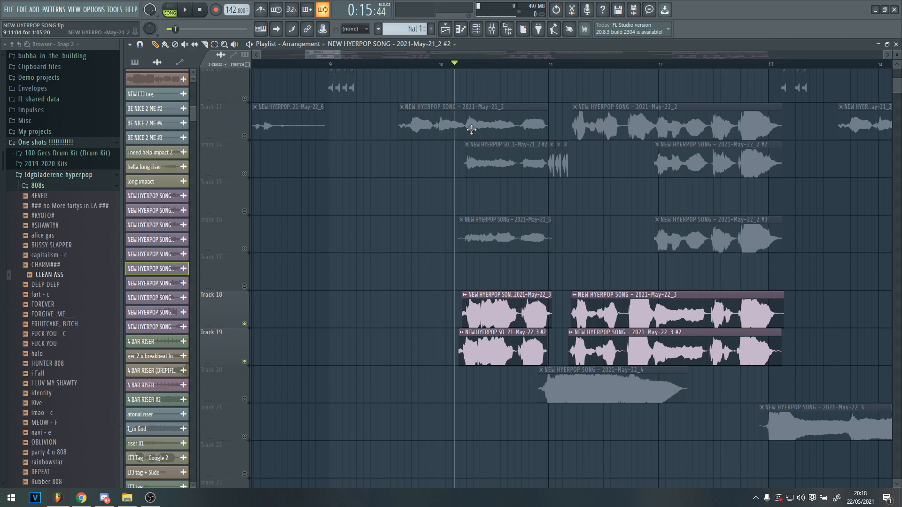
Inspect the Fruity Chorus settings on Insert 8 in the mixer and close the plugin
key("F9")
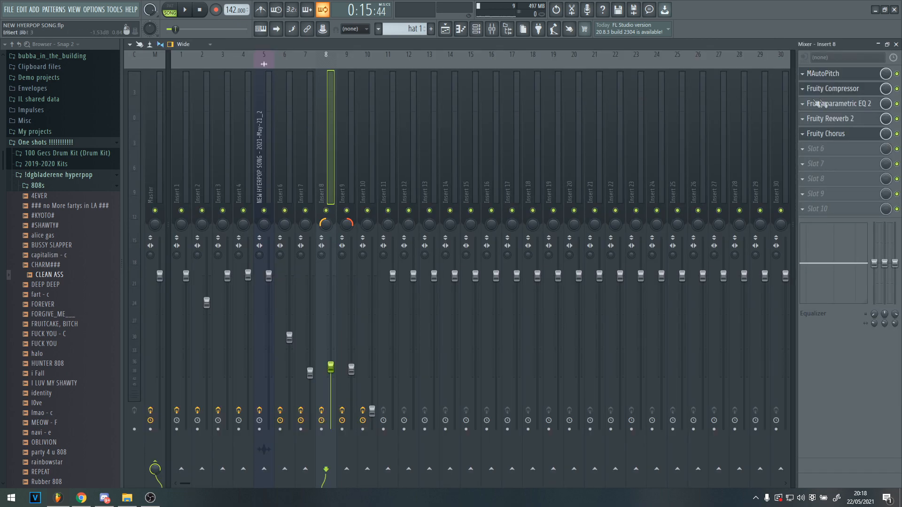
left_click(834, 133)
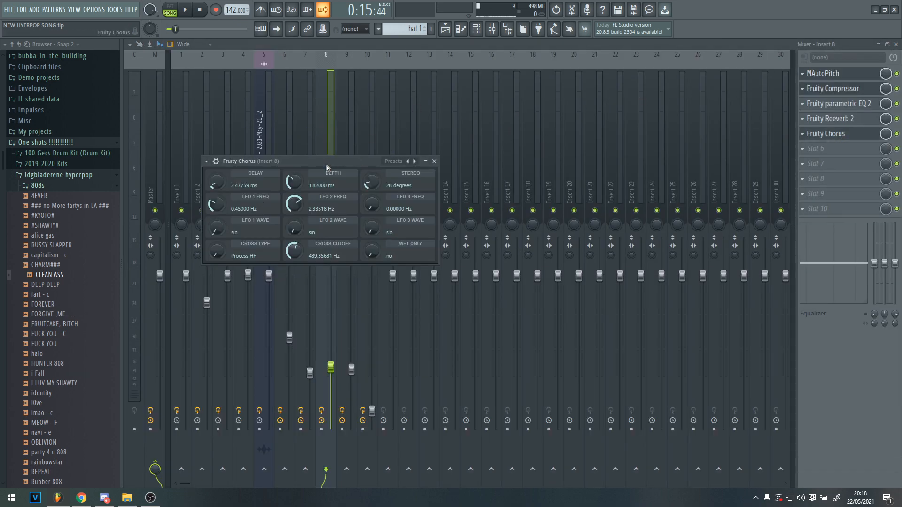
left_click_drag(327, 166, 329, 174)
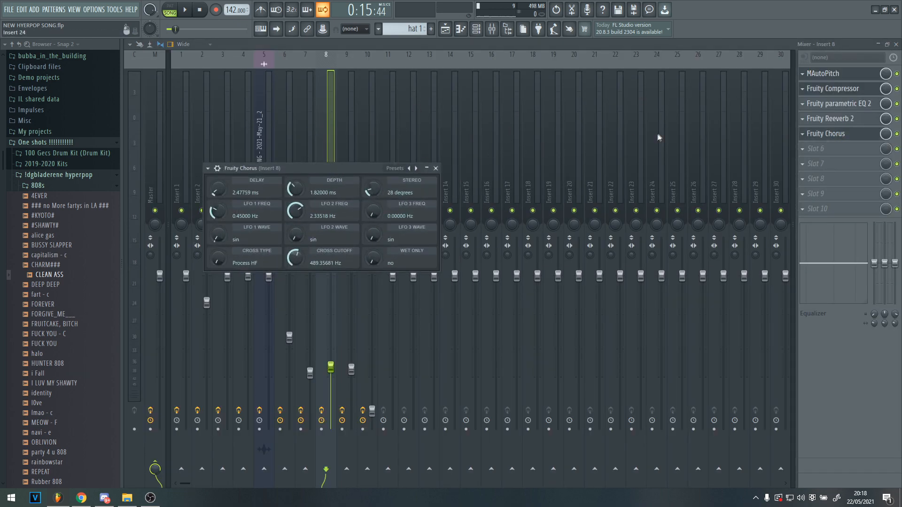
left_click(842, 135)
Solo track 20 in the playlist, place the playhead just before its vocal clip, and bring up the mixer
key("F5")
scroll(756, 273, "up", 3)
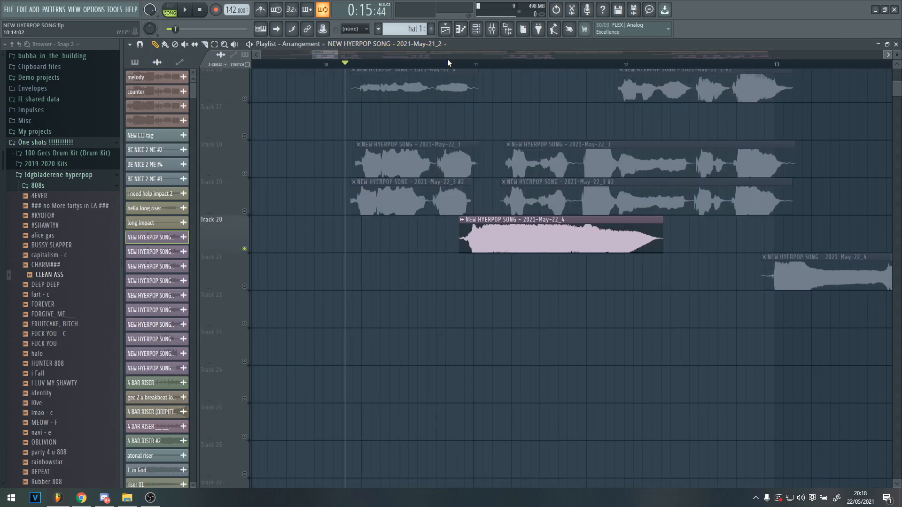
left_click(444, 63)
left_click(492, 36)
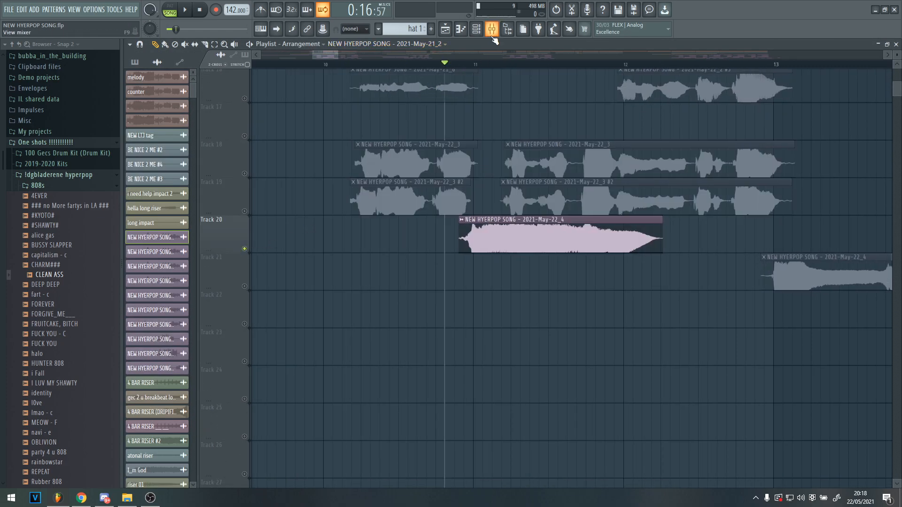
Select Insert 10 in the mixer, inspect its OTT and Fruity Reeverb 2 settings, and close the plugins
left_click(360, 158)
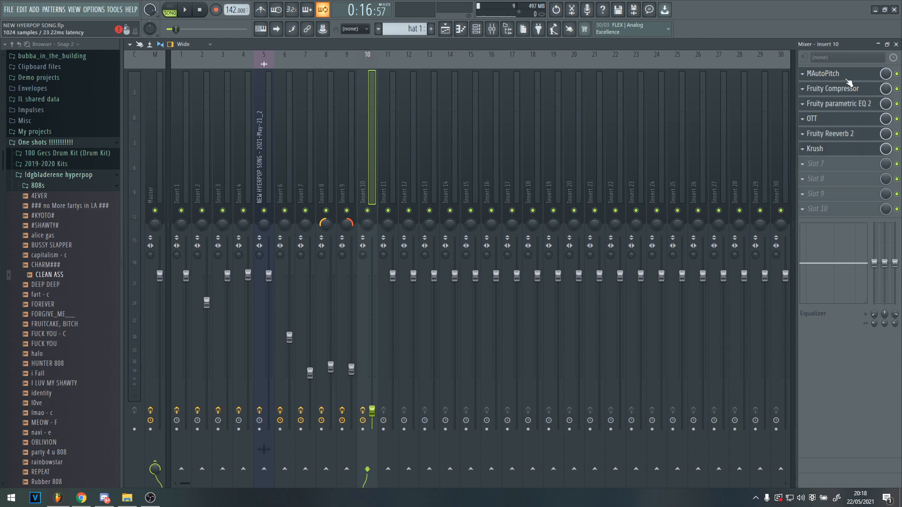
left_click(826, 120)
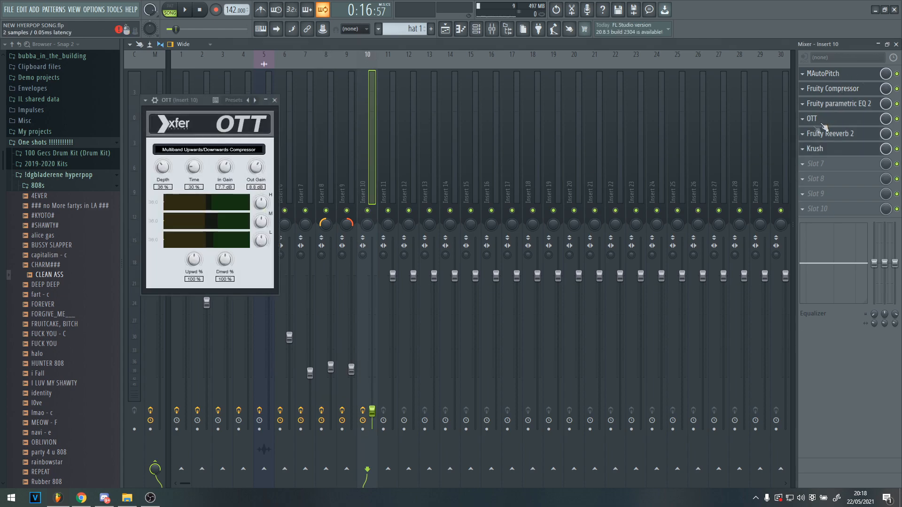
left_click(760, 135)
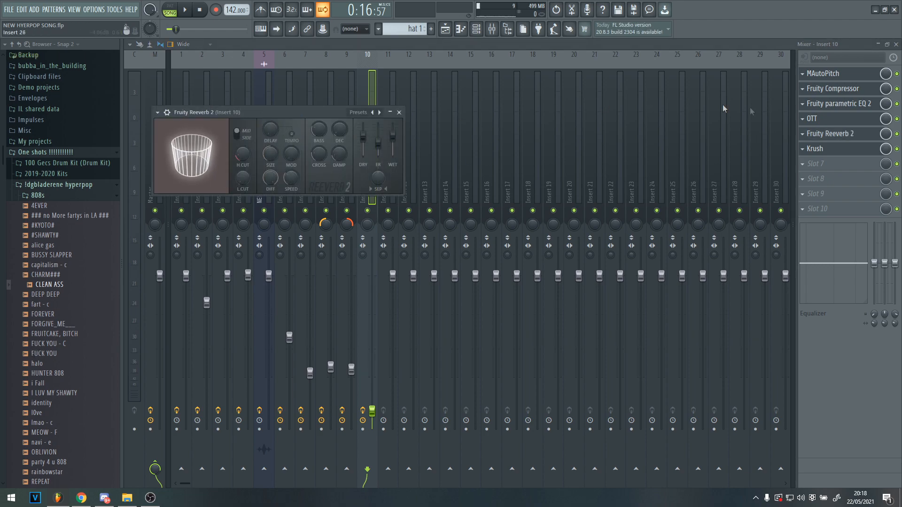
key("Escape")
Play back the soloed track 20 vocal in the playlist, stop it, and return to the full arrangement with all tracks unmuted
key("F5")
key("space")
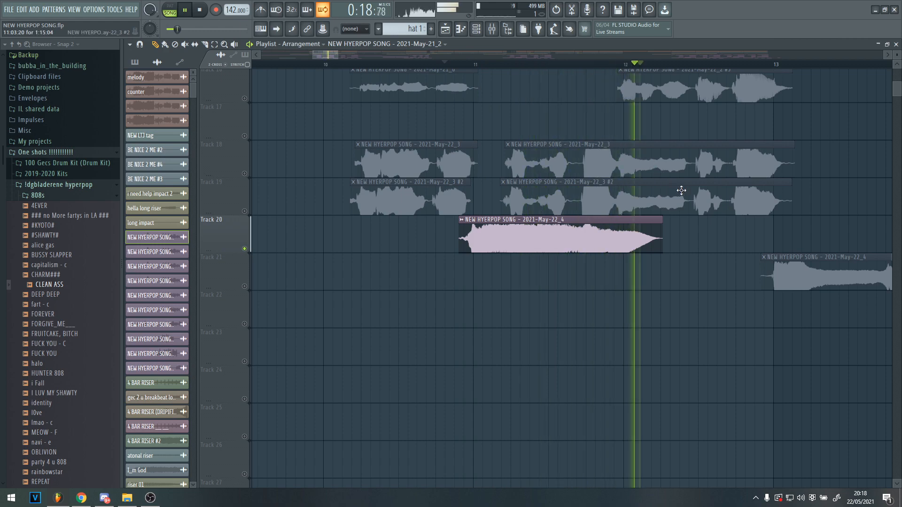
key("space")
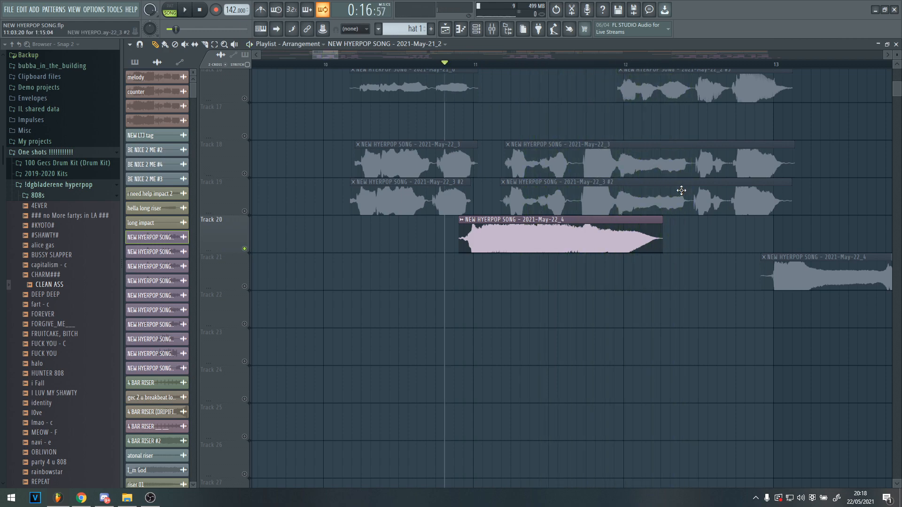
scroll(682, 190, "up", 8)
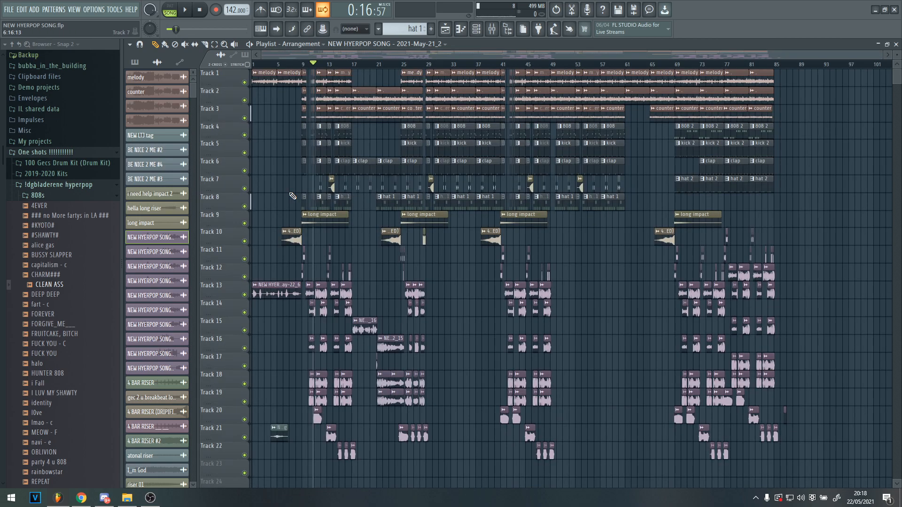
scroll(292, 196, "up", 3)
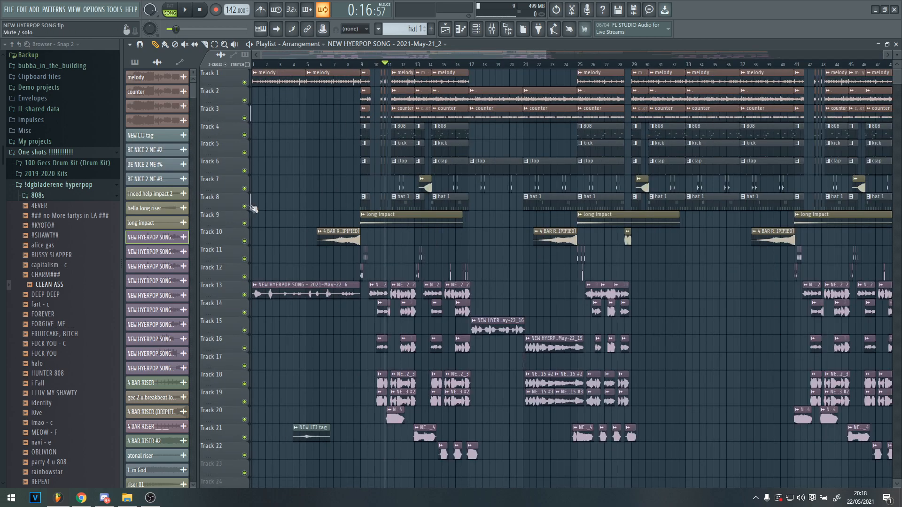